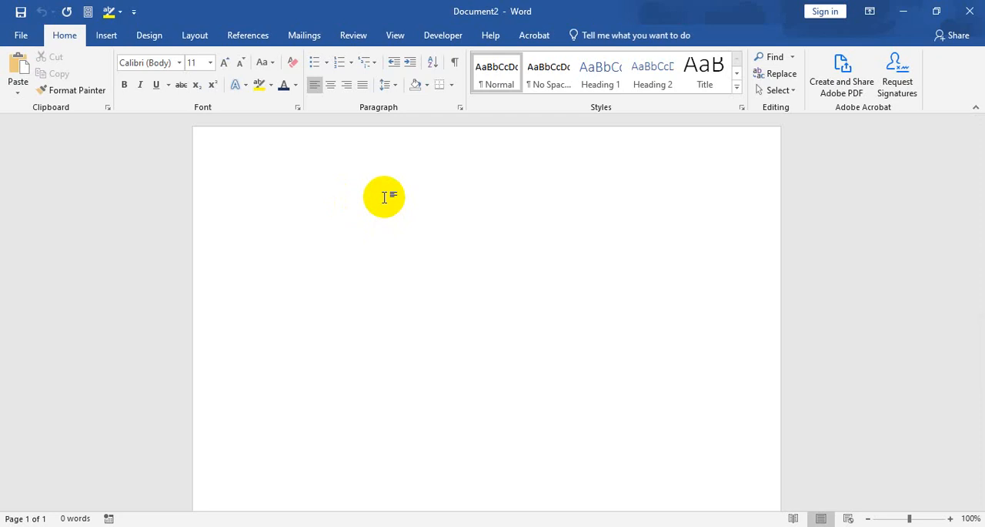
# Switch to the Mail Merge.xlsx workbook to review the recipient columns and rows, and return to the Word document.
pyautogui.click(250, 526)
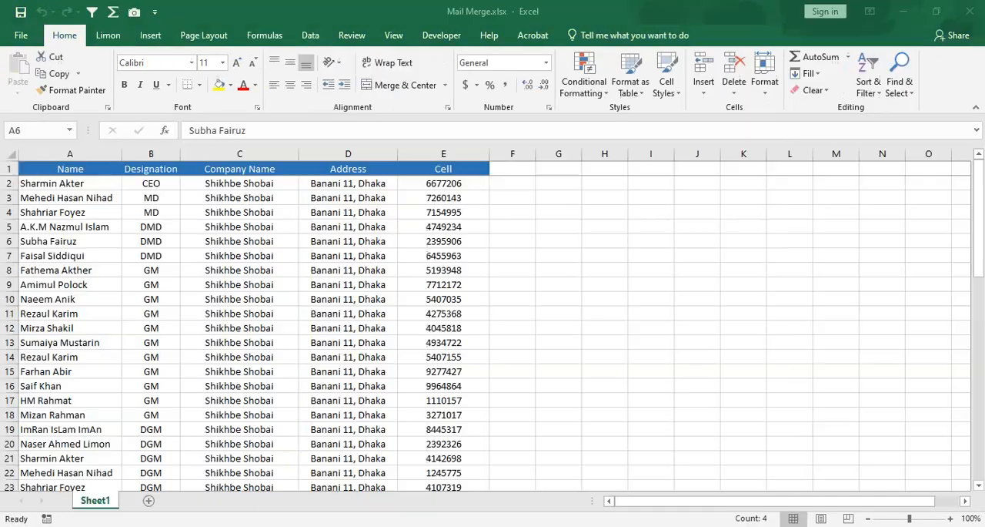
pyautogui.moveTo(74, 168); pyautogui.dragTo(443, 399)
pyautogui.scroll(14, 378, 346)
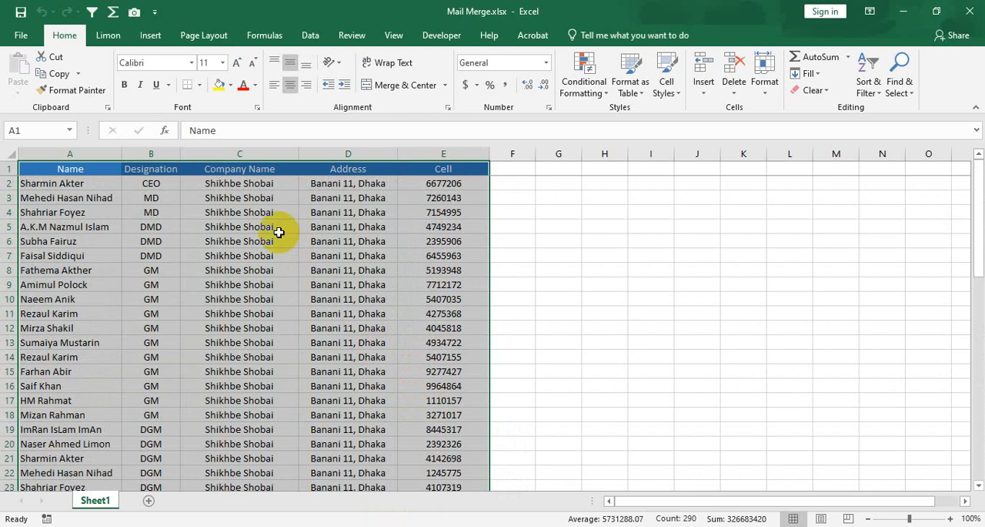
pyautogui.moveTo(87, 169); pyautogui.dragTo(422, 198)
pyautogui.moveTo(72, 187); pyautogui.dragTo(437, 192)
pyautogui.moveTo(77, 213); pyautogui.dragTo(423, 210)
pyautogui.click(302, 525)
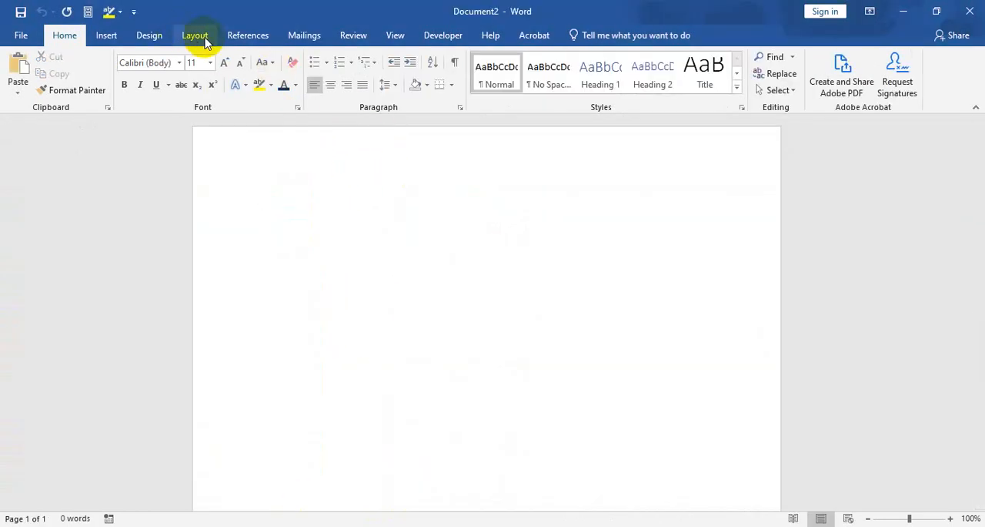
# Start a mail merge that uses envelopes as the document type.
pyautogui.click(304, 35)
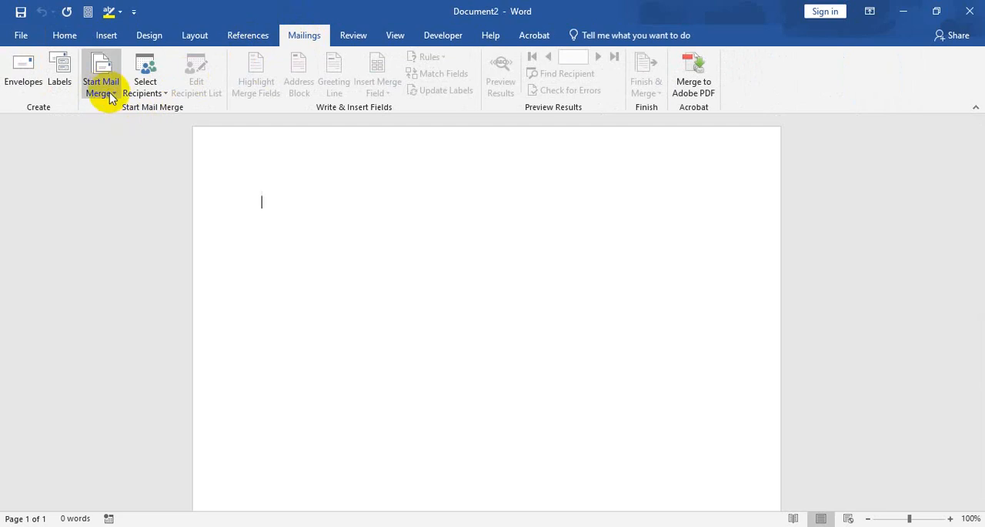
pyautogui.click(109, 89)
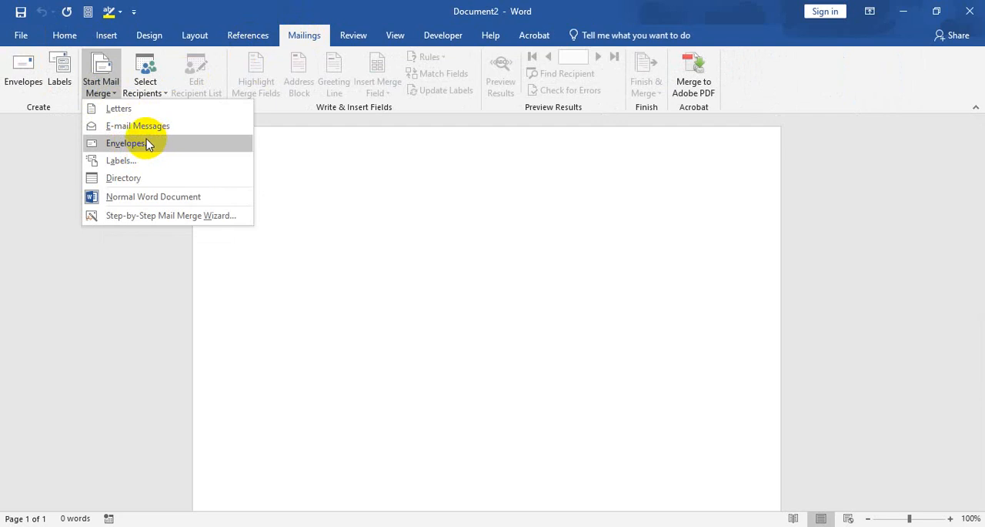
pyautogui.click(149, 144)
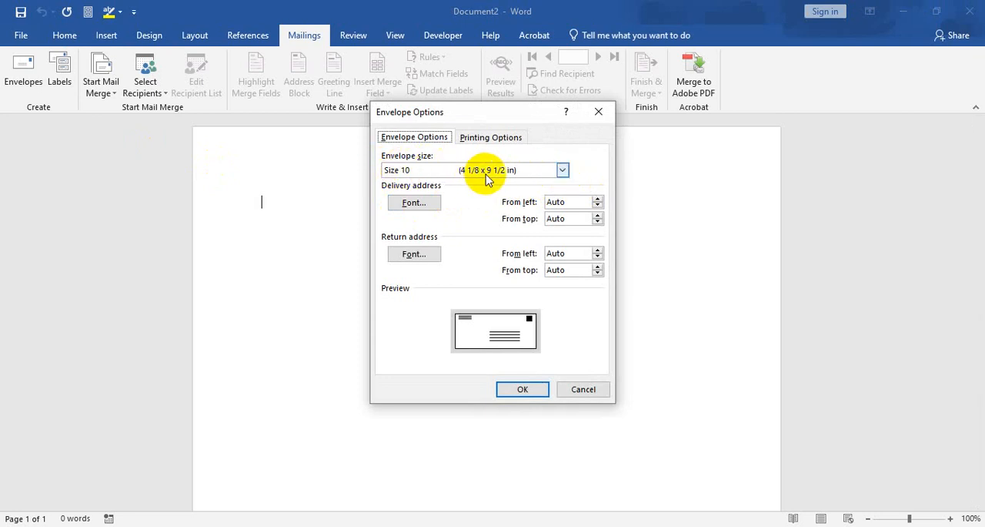
# Examine the list of available envelope sizes, from the numbered sizes through to the custom size option.
pyautogui.click(562, 170)
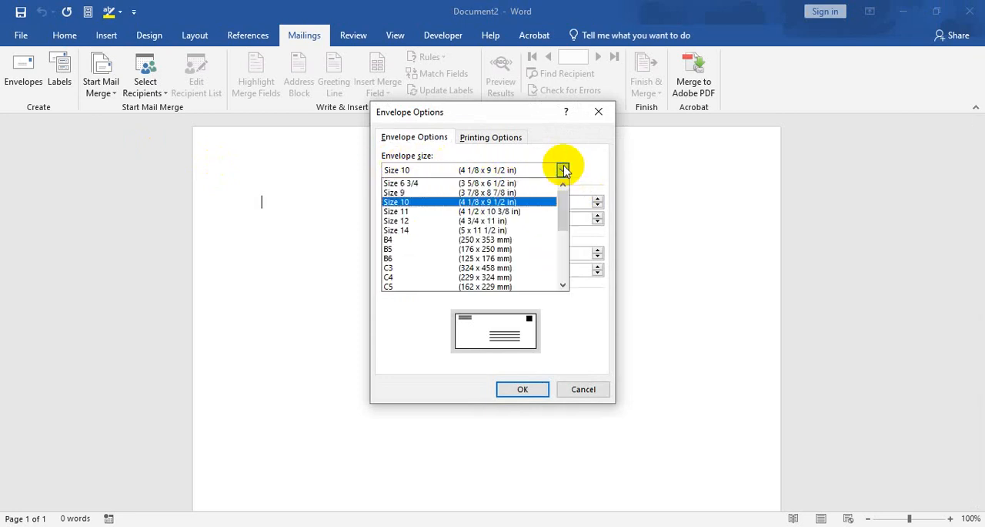
pyautogui.scroll(-5, 466, 231)
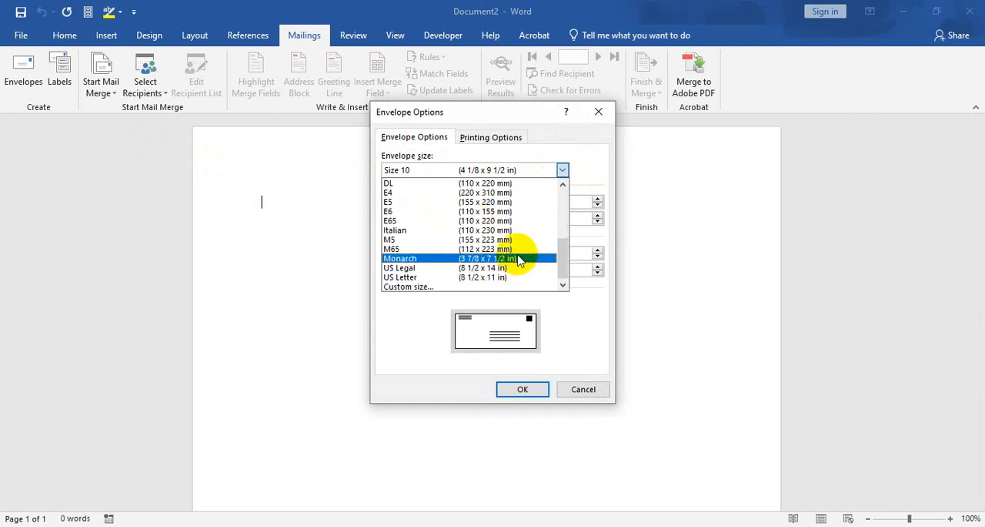
pyautogui.scroll(2, 513, 231)
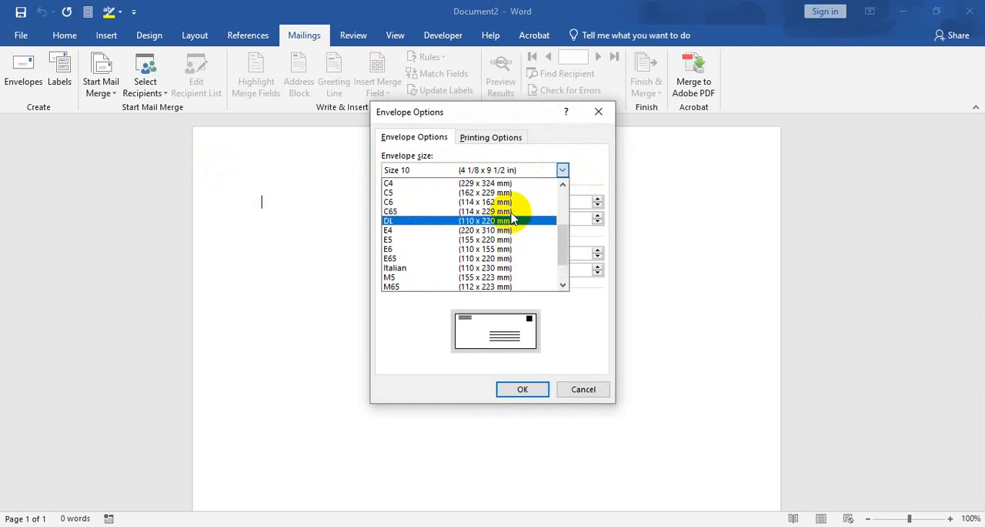
pyautogui.scroll(-1, 513, 219)
pyautogui.scroll(2, 513, 219)
pyautogui.scroll(1, 513, 220)
pyautogui.scroll(-1, 513, 219)
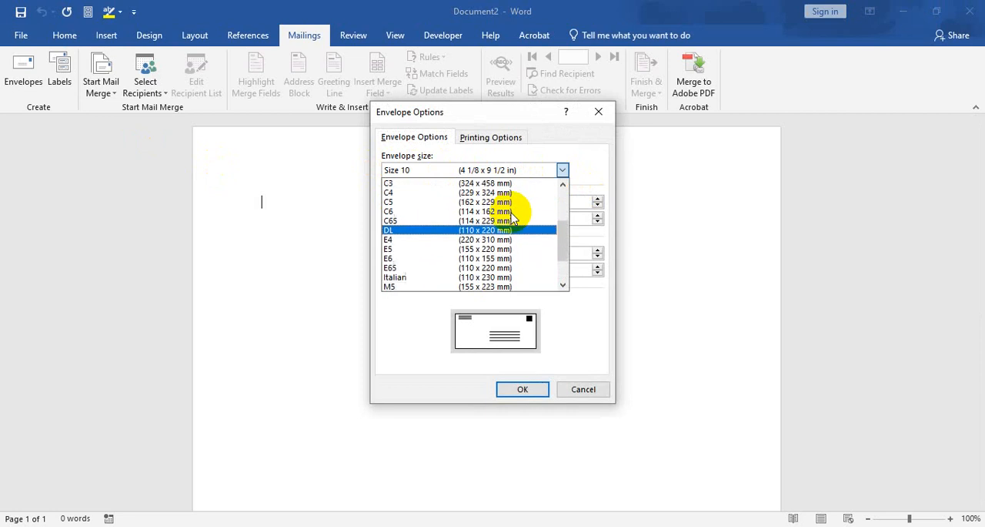
pyautogui.scroll(4, 513, 219)
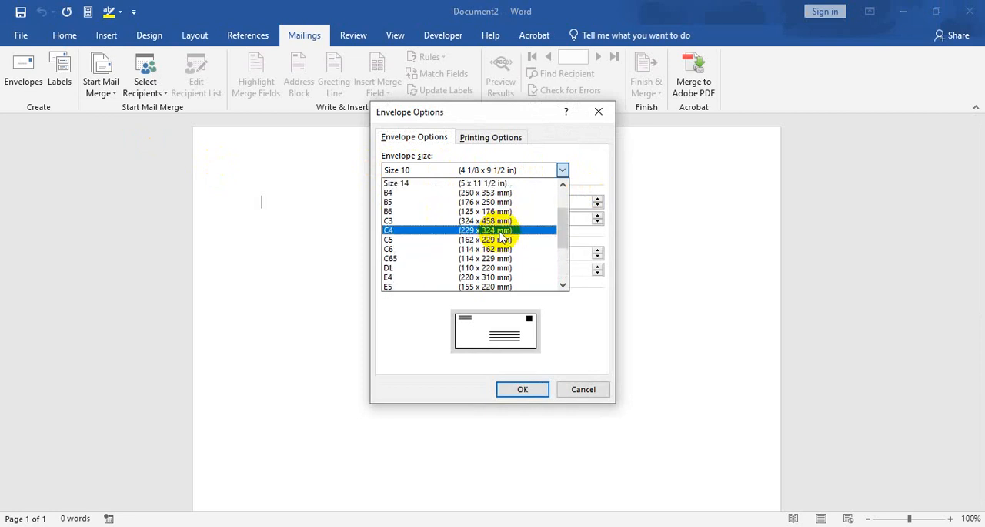
pyautogui.scroll(5, 508, 231)
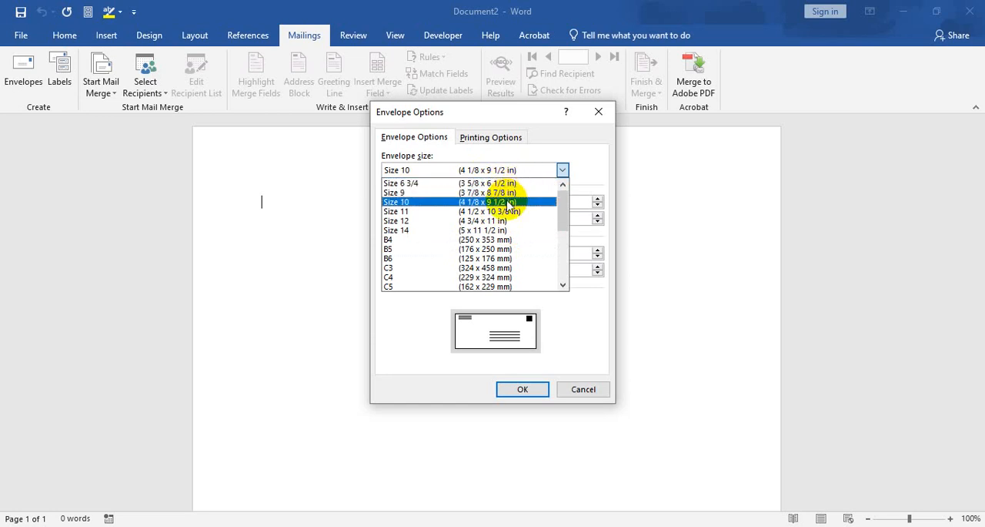
pyautogui.click(563, 170)
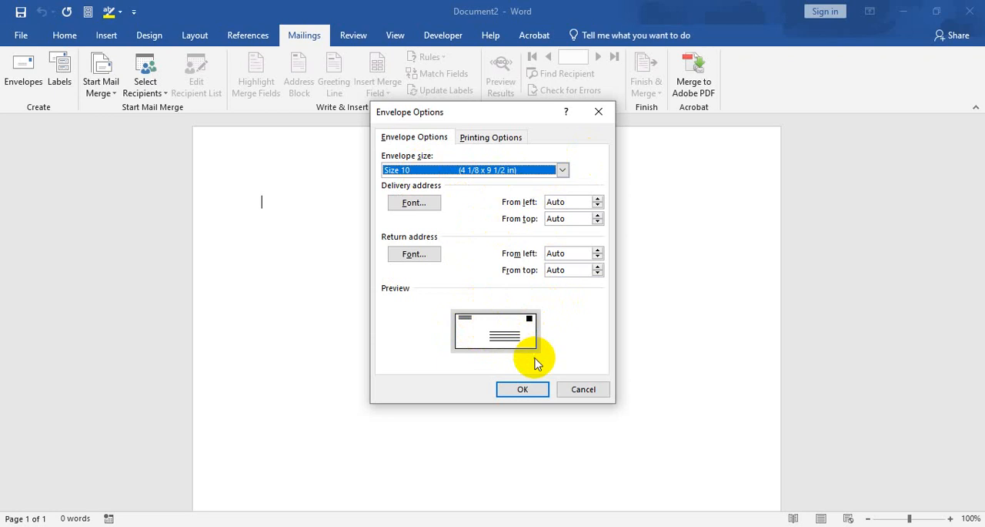
# Choose the second, centred feed method with Face up for printing, and apply the envelope options.
pyautogui.click(502, 135)
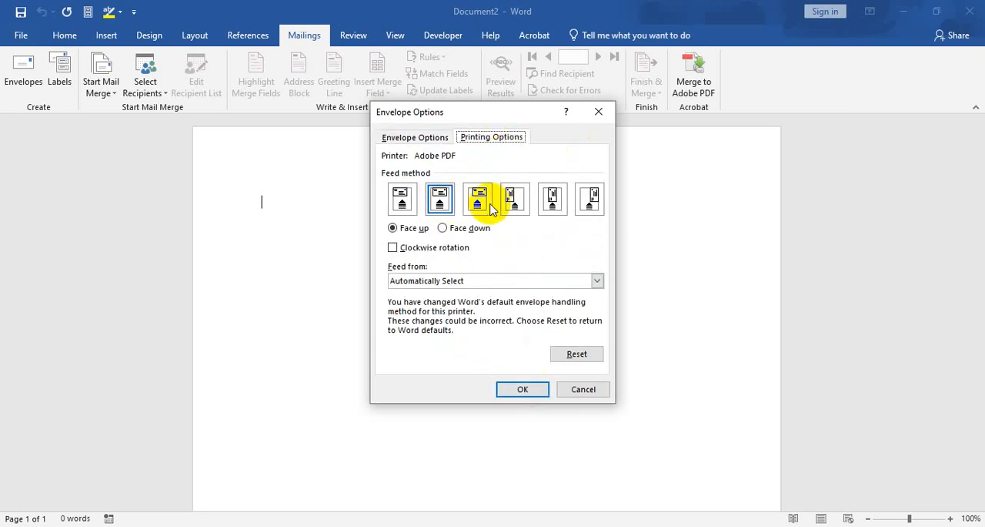
pyautogui.click(560, 208)
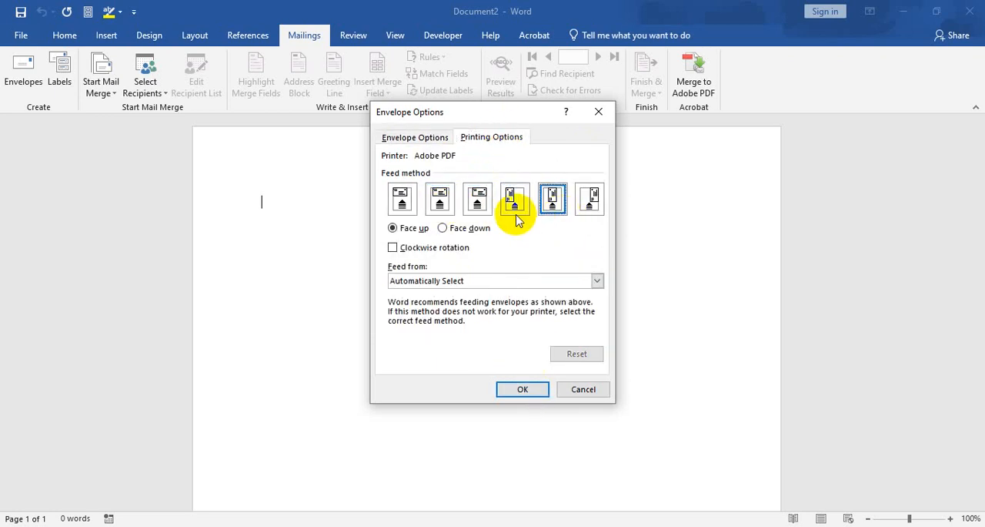
pyautogui.click(442, 202)
pyautogui.click(399, 199)
pyautogui.click(439, 199)
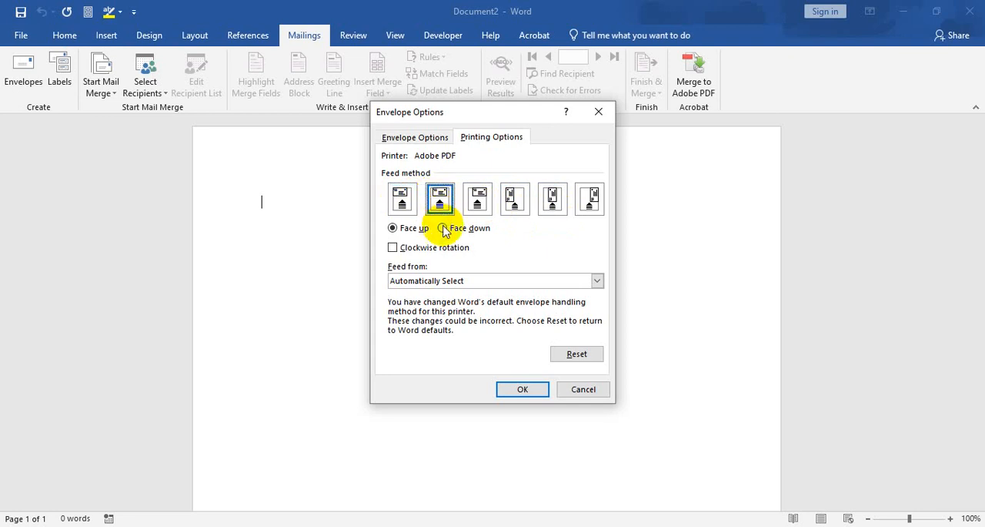
pyautogui.click(444, 228)
pyautogui.click(394, 228)
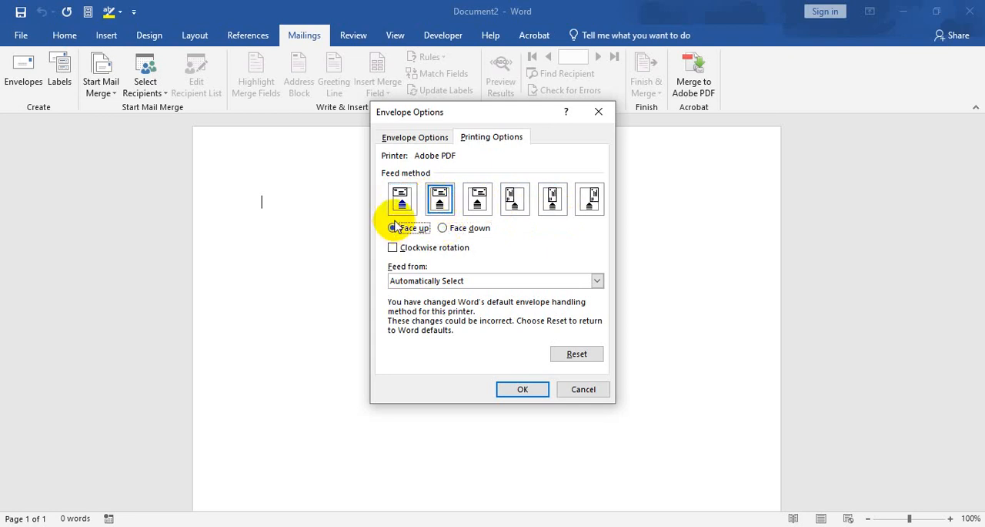
pyautogui.click(407, 139)
pyautogui.click(524, 388)
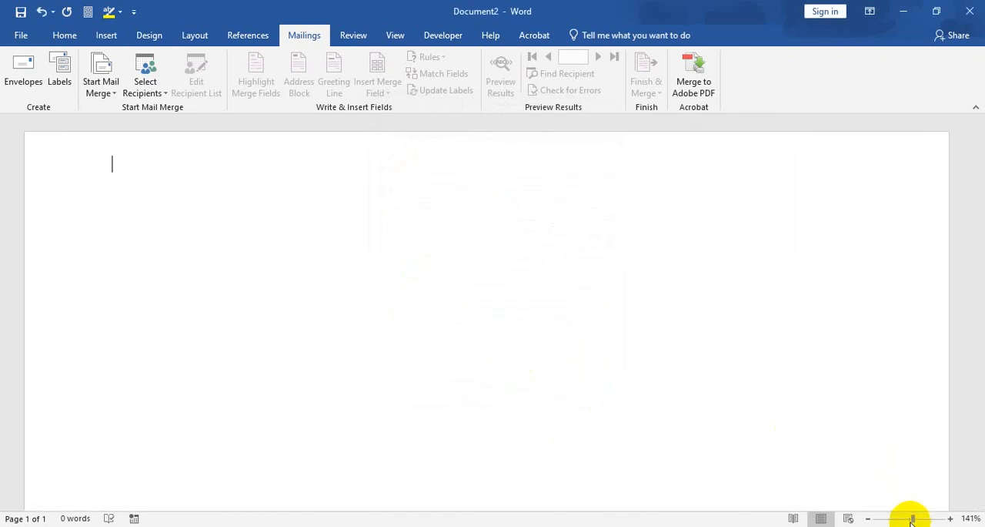
pyautogui.moveTo(913, 521); pyautogui.dragTo(911, 521)
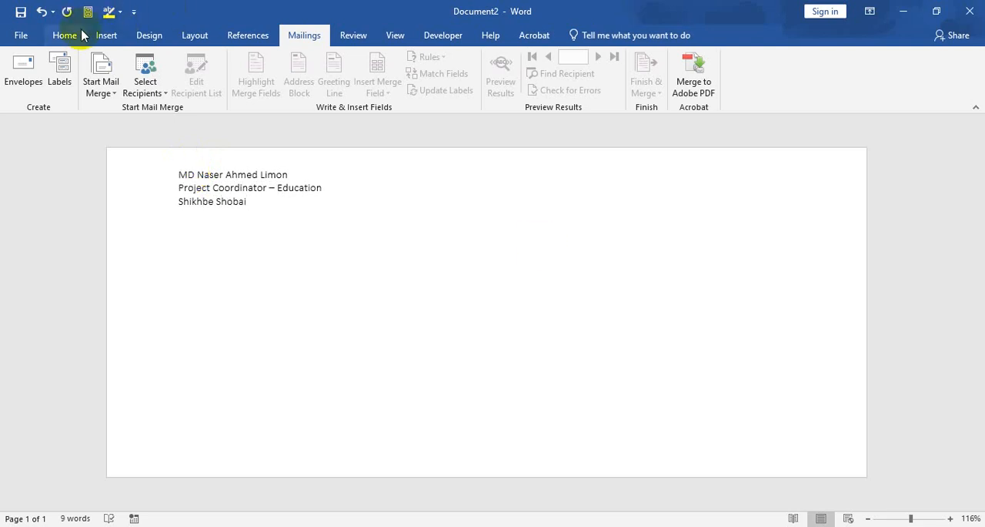
# Set the font of the three-line return address to Calibri (Body).
pyautogui.click(83, 36)
pyautogui.moveTo(247, 201); pyautogui.dragTo(176, 158)
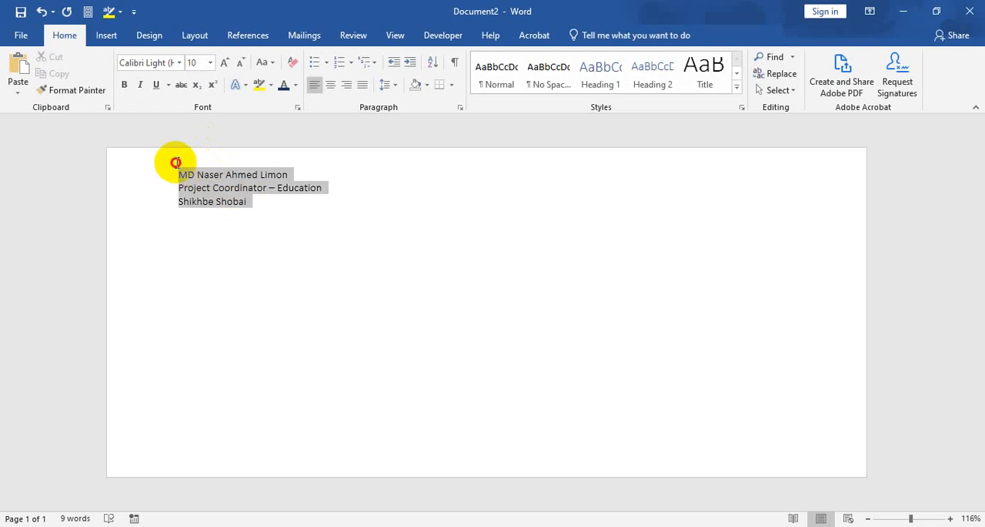
pyautogui.click(180, 62)
pyautogui.click(132, 116)
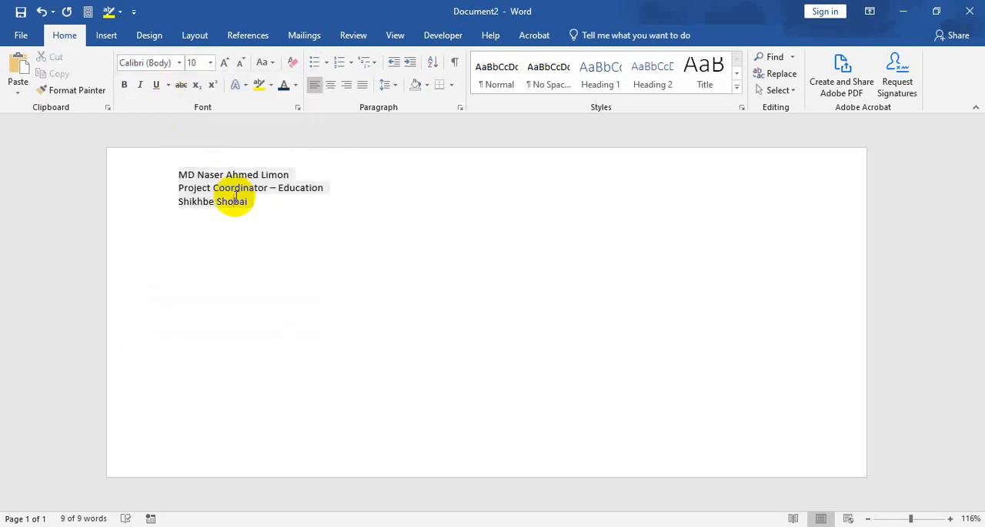
# Make the sender's name in the return address 12 pt and bold.
pyautogui.moveTo(290, 174); pyautogui.dragTo(162, 165)
pyautogui.click(210, 62)
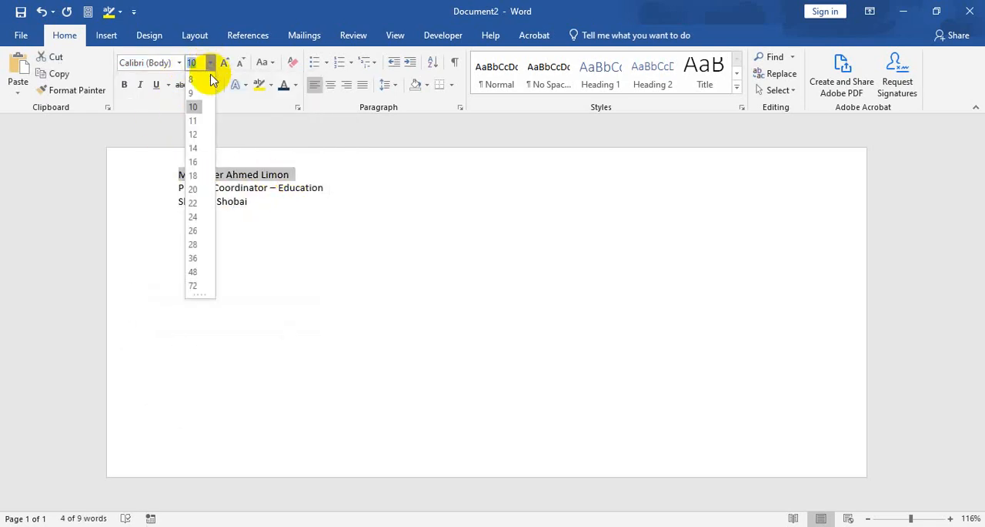
pyautogui.click(194, 134)
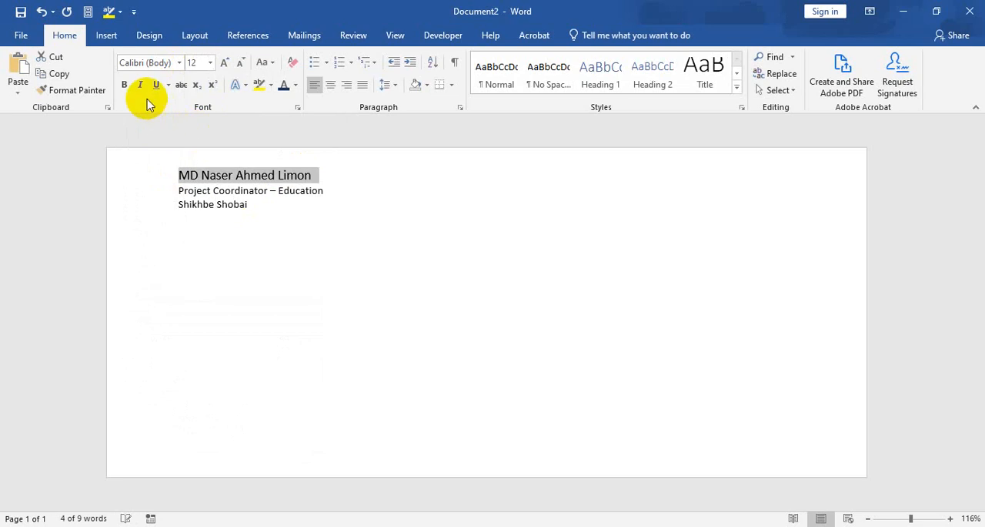
pyautogui.click(124, 86)
# Insert two blank lines above the sender's name to move the return address down.
pyautogui.click(255, 204)
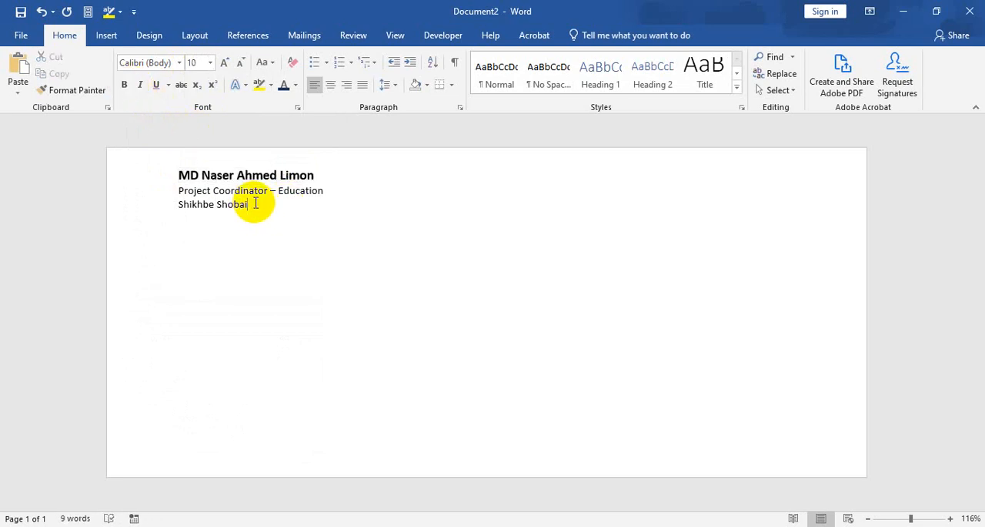
pyautogui.doubleClick(187, 174)
pyautogui.press('Home')
pyautogui.press('Return')
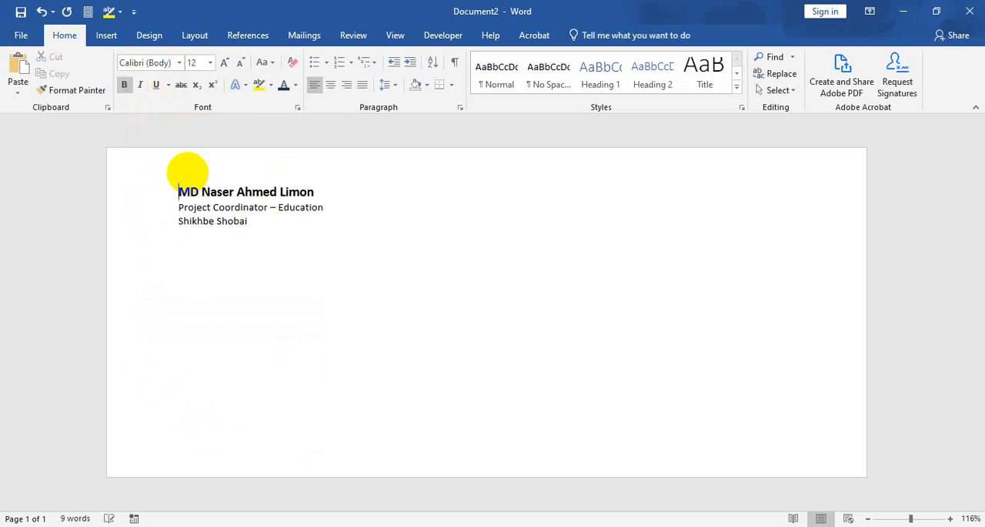
pyautogui.press('Return')
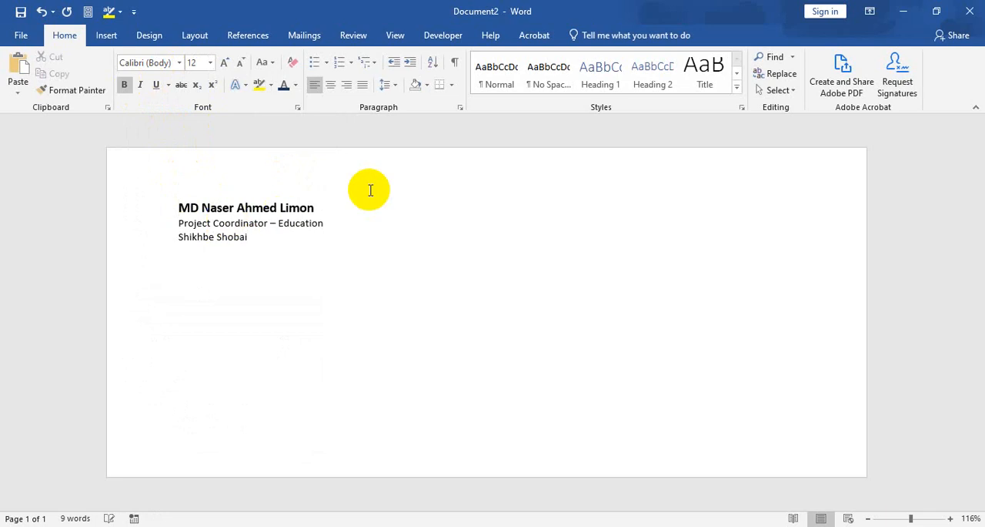
# Place the insertion point inside the delivery address box on the envelope.
pyautogui.click(505, 372)
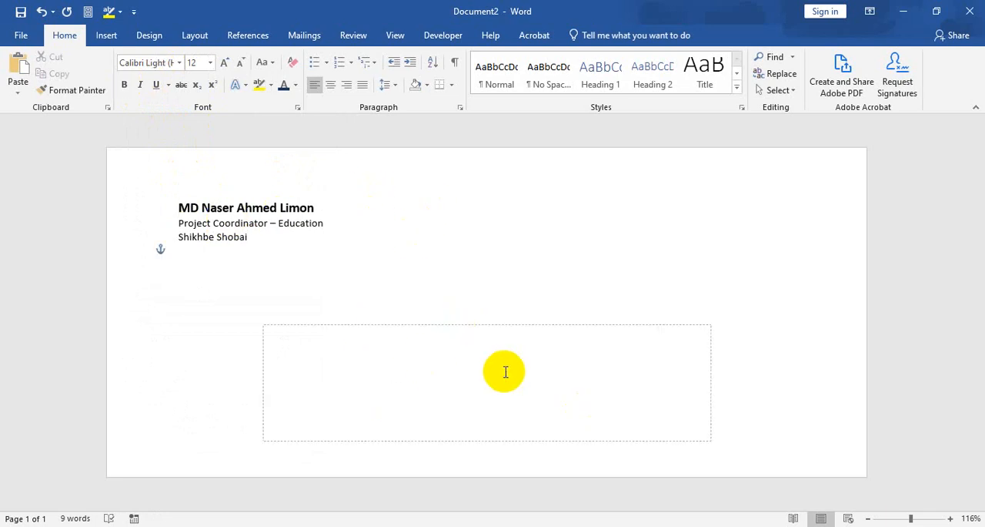
pyautogui.click(430, 215)
pyautogui.click(568, 329)
pyautogui.click(504, 370)
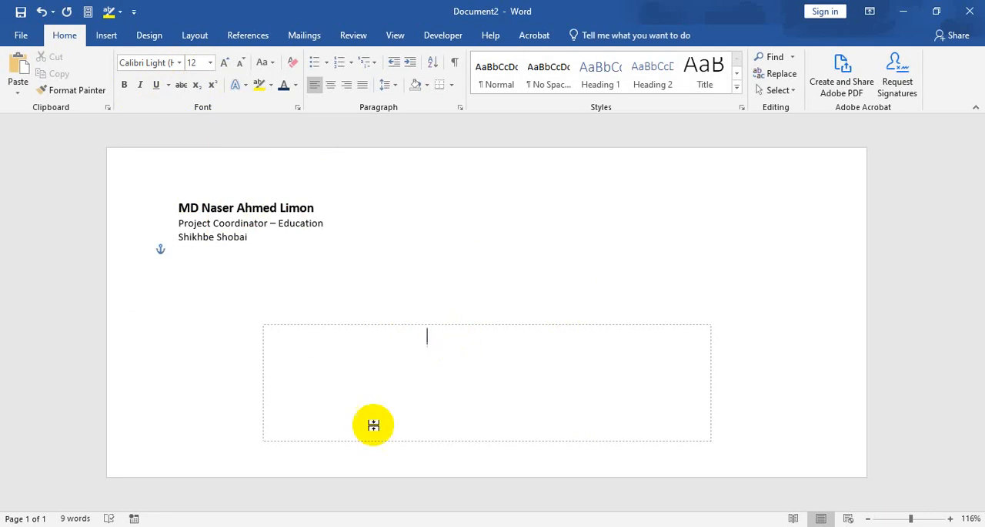
# Check the recipient list in the Excel workbook and come back to the envelope's delivery address box in Word.
pyautogui.click(281, 526)
pyautogui.click(198, 296)
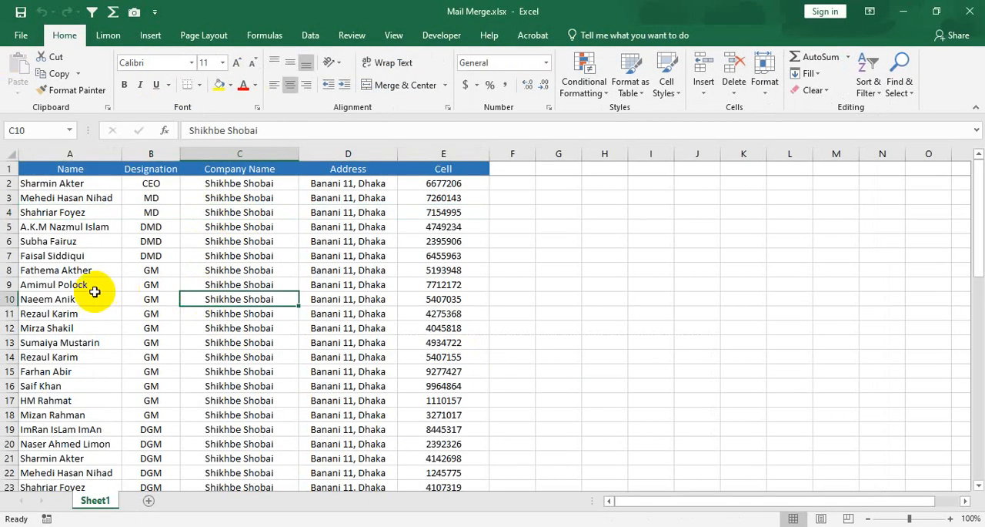
pyautogui.scroll(-5, 262, 326)
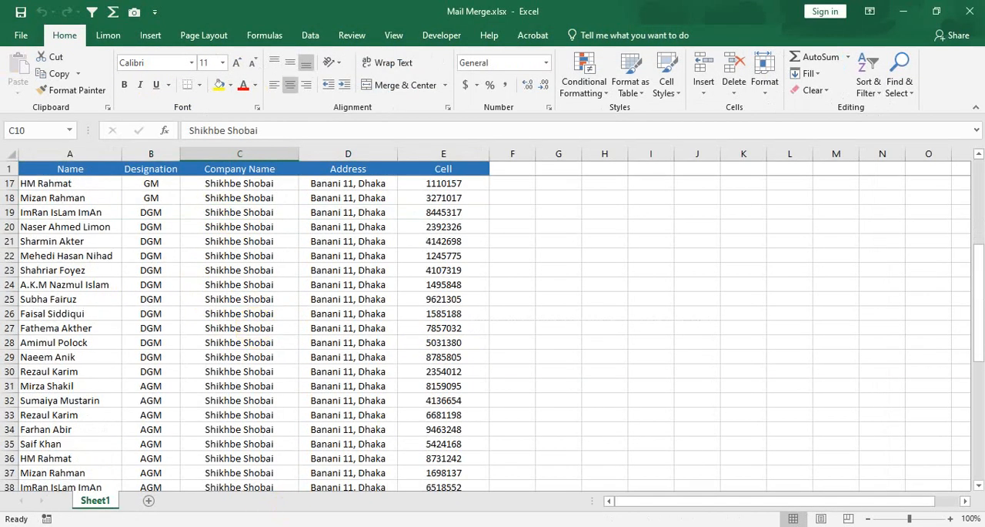
pyautogui.click(281, 526)
pyautogui.click(450, 342)
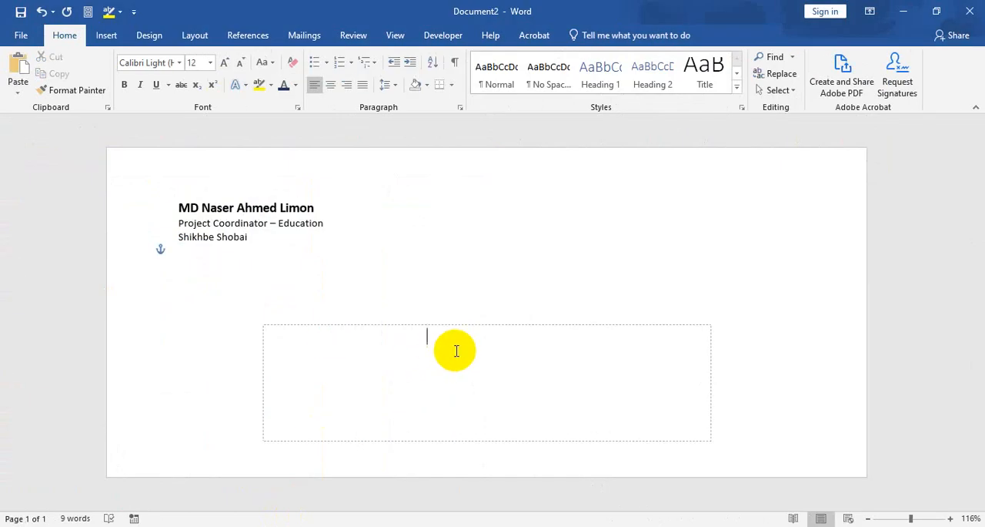
# Attach the existing list Mail Merge.xlsx from the YouTube Tutorial\MS Word folder on drive F: as recipients, using Sheet1$ with column headers.
pyautogui.click(306, 36)
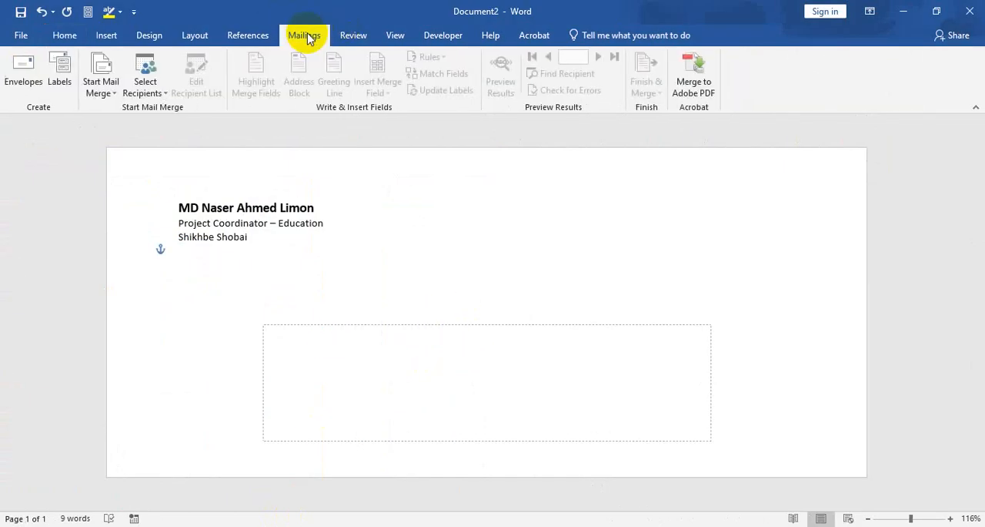
pyautogui.click(148, 90)
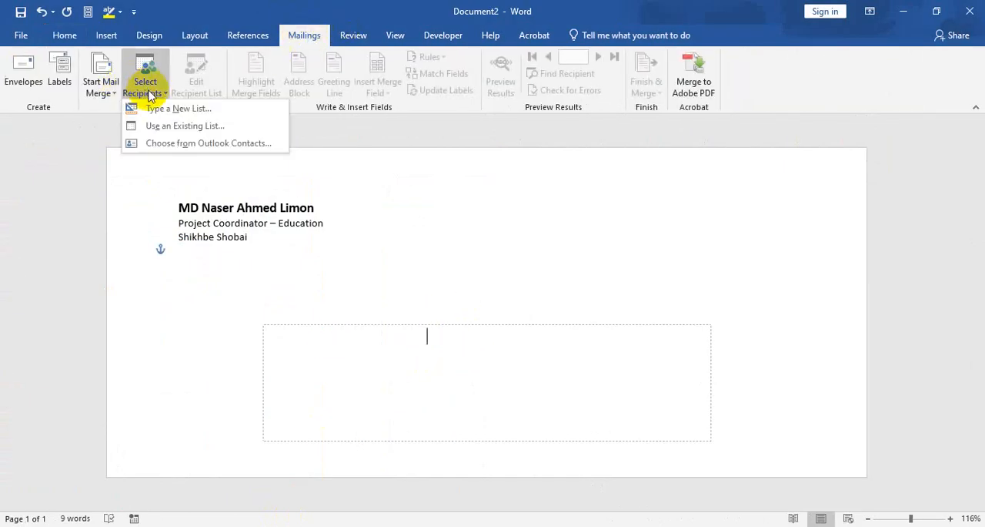
pyautogui.click(170, 129)
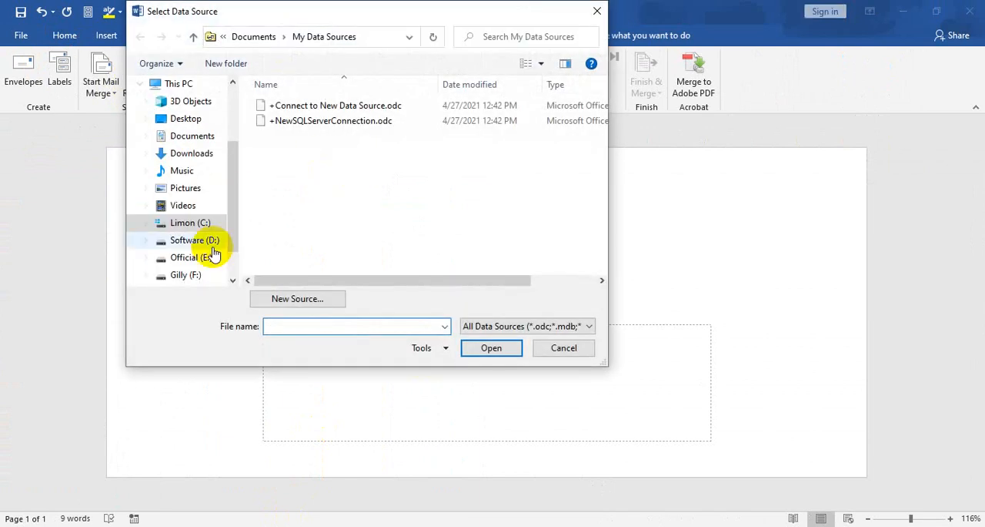
pyautogui.click(205, 275)
pyautogui.scroll(-3, 433, 194)
pyautogui.click(397, 235)
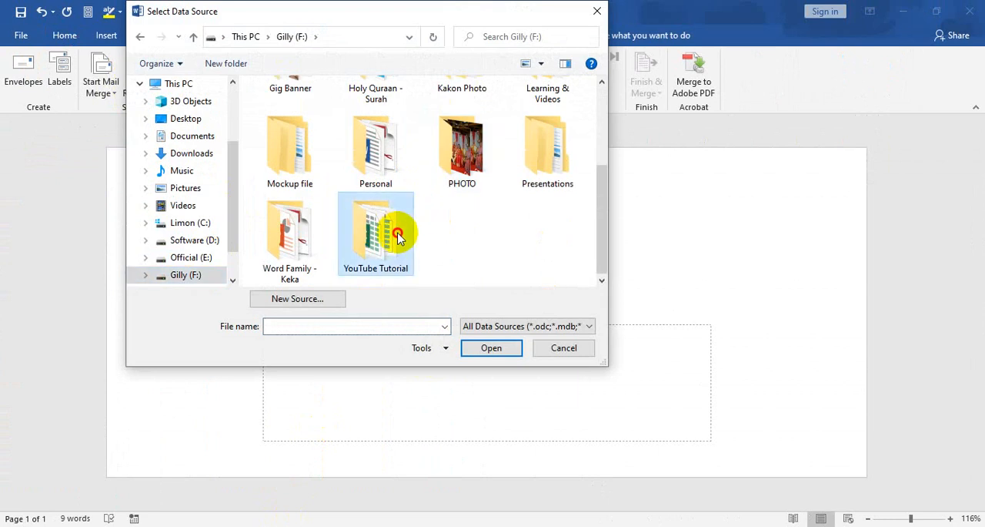
pyautogui.doubleClick(397, 236)
pyautogui.doubleClick(281, 132)
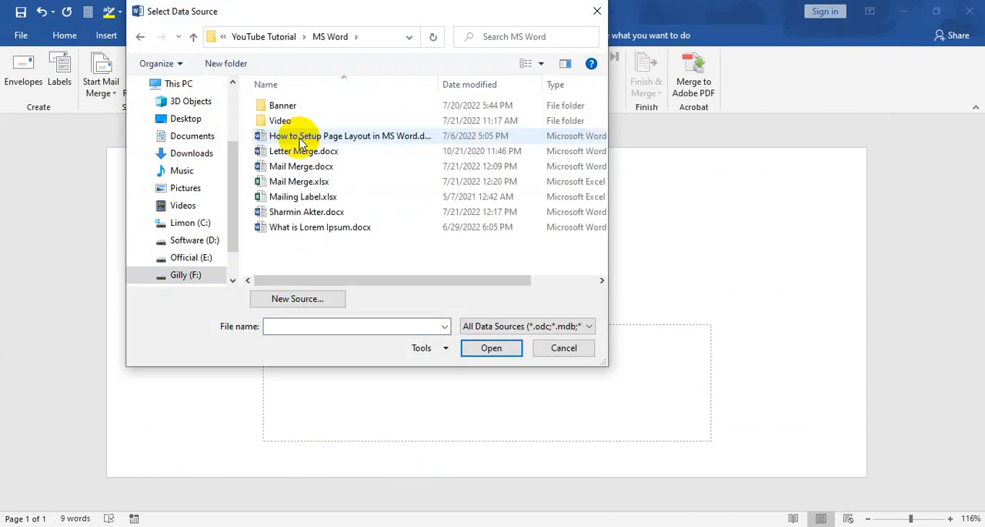
pyautogui.doubleClick(305, 184)
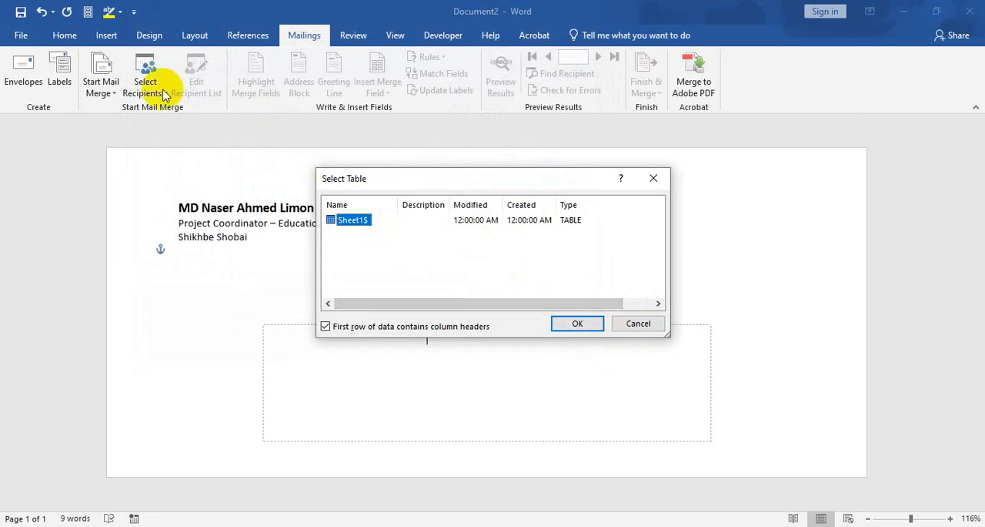
pyautogui.click(583, 326)
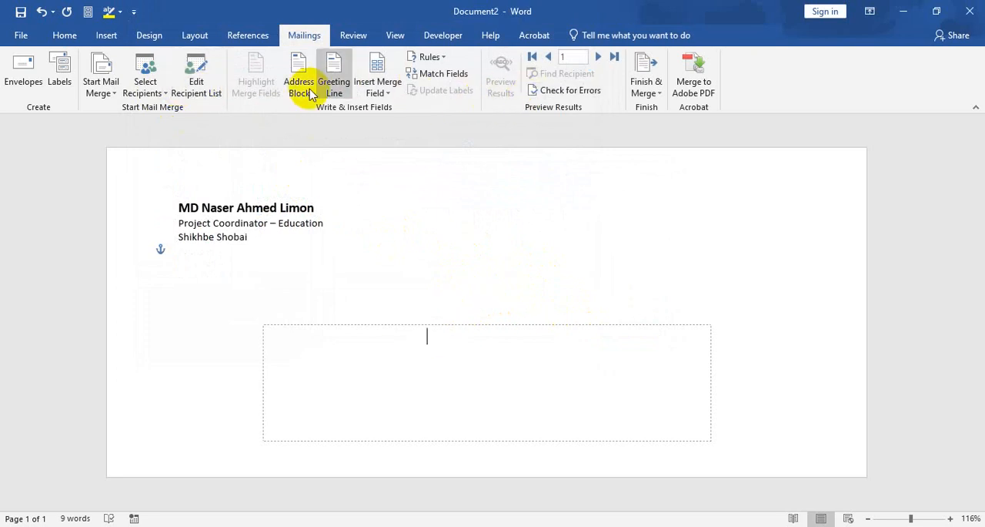
# Insert the Name and Designation merge fields on separate lines in the delivery address box.
pyautogui.click(383, 92)
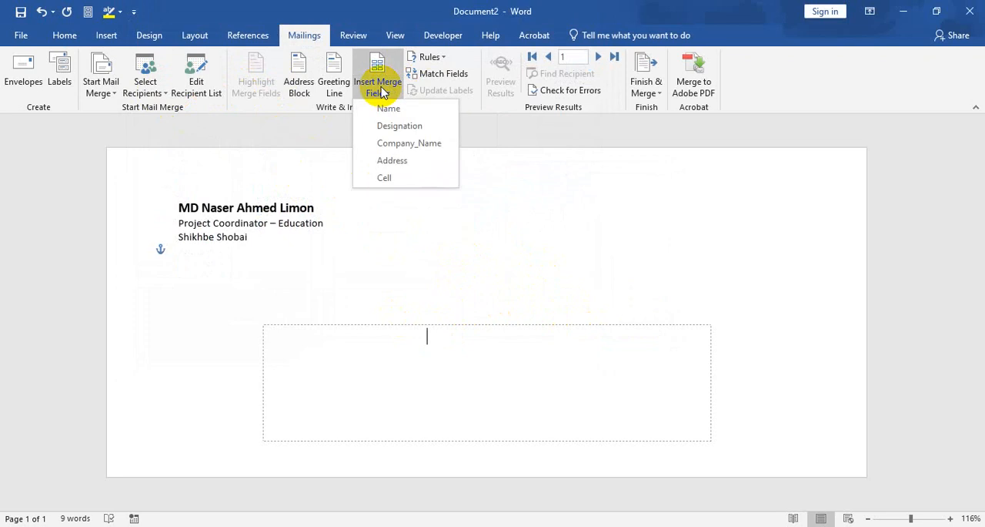
pyautogui.click(388, 109)
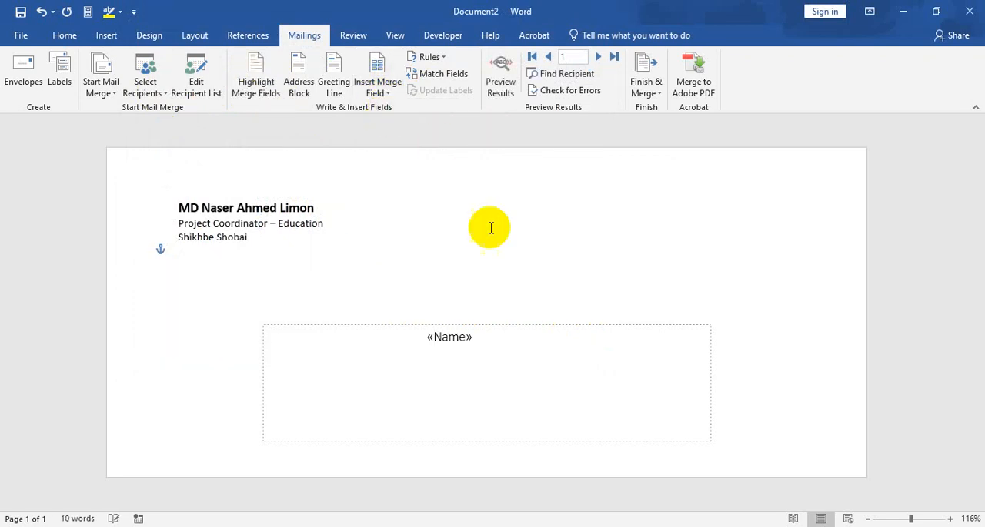
pyautogui.press('Return')
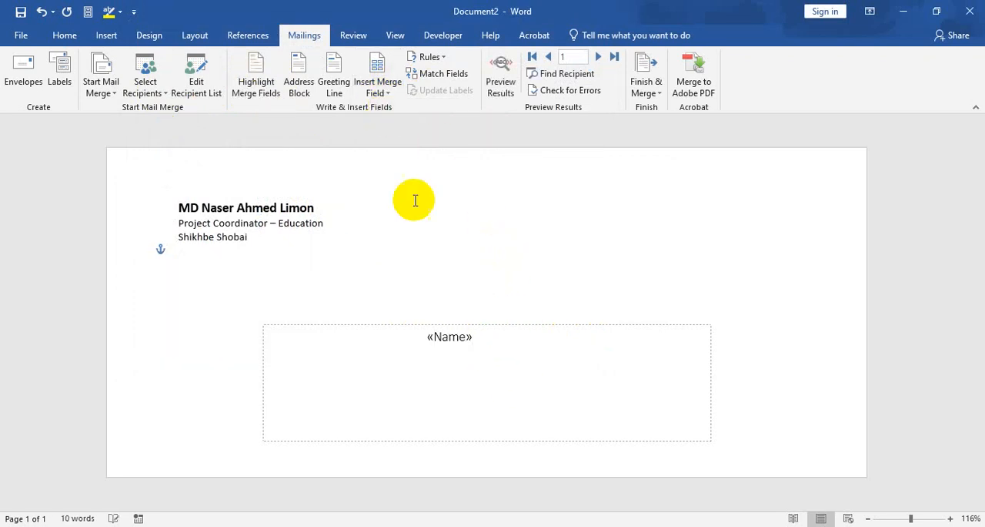
pyautogui.click(387, 93)
pyautogui.click(399, 127)
pyautogui.press('Return')
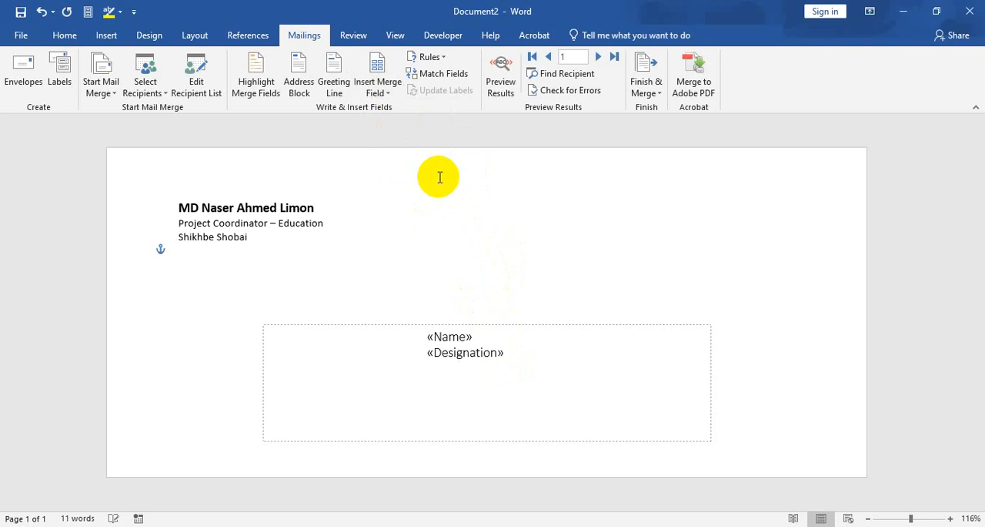
# Add the Company_Name, Address and Cell merge fields below Designation, each on its own line.
pyautogui.click(388, 93)
pyautogui.click(404, 143)
pyautogui.press('Return')
pyautogui.click(388, 93)
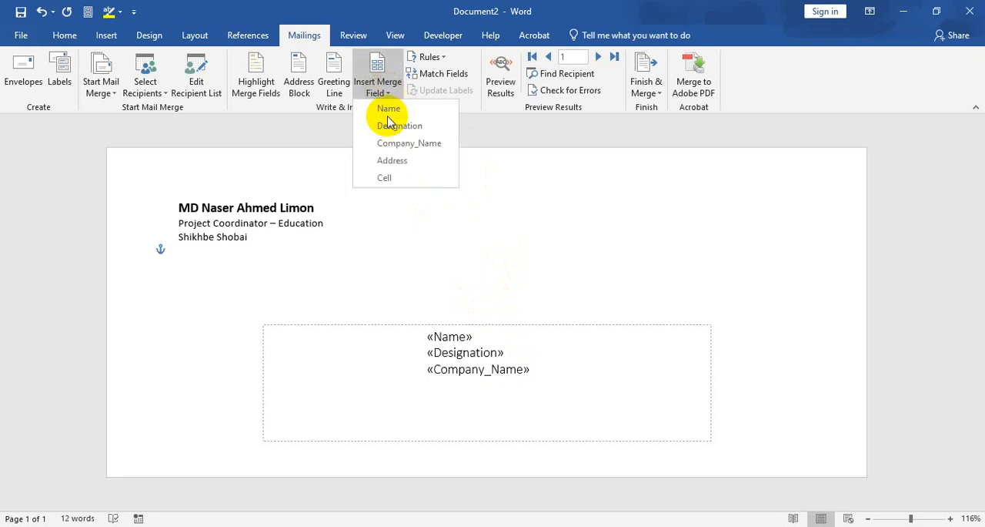
pyautogui.click(392, 160)
pyautogui.press('Return')
pyautogui.click(384, 92)
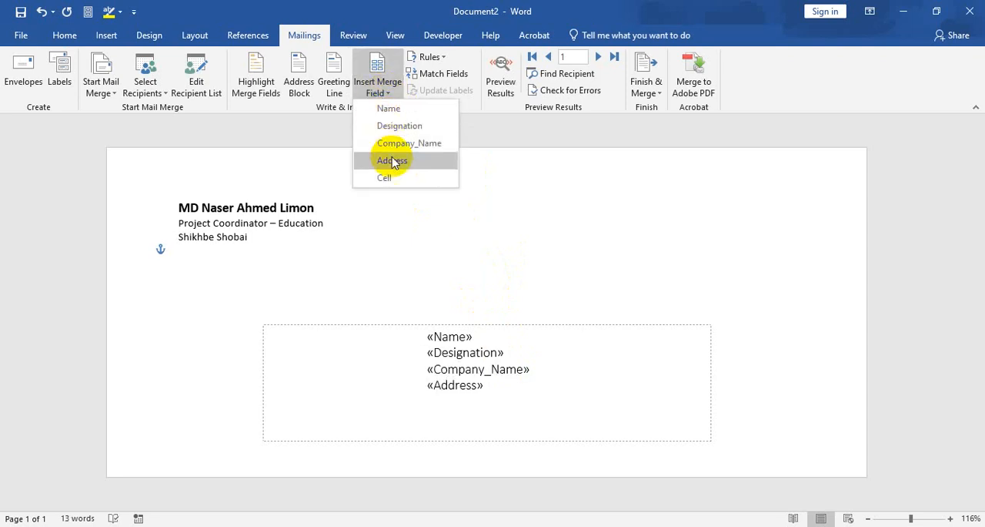
pyautogui.click(392, 175)
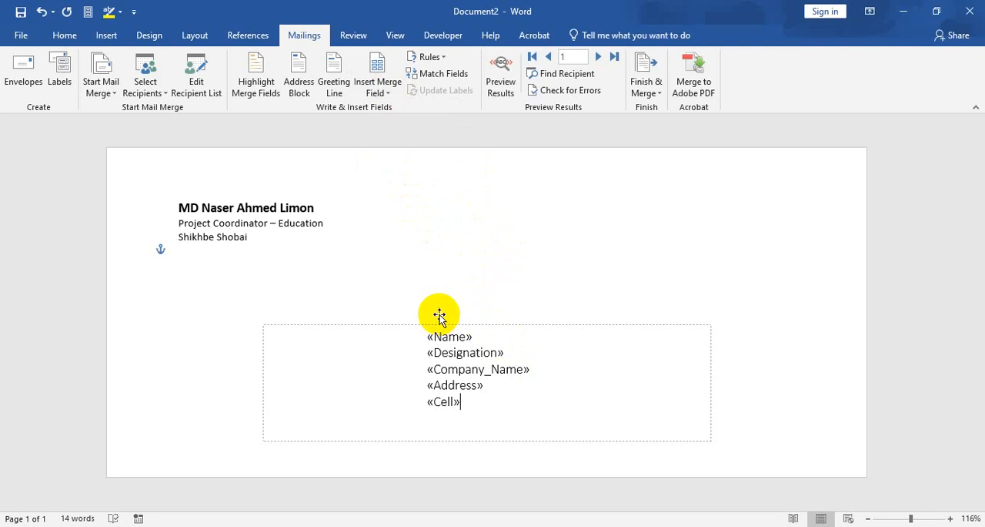
# Compare the inserted merge fields with the header row of the Excel recipient list and return to the Word envelope.
pyautogui.moveTo(462, 409); pyautogui.dragTo(426, 338)
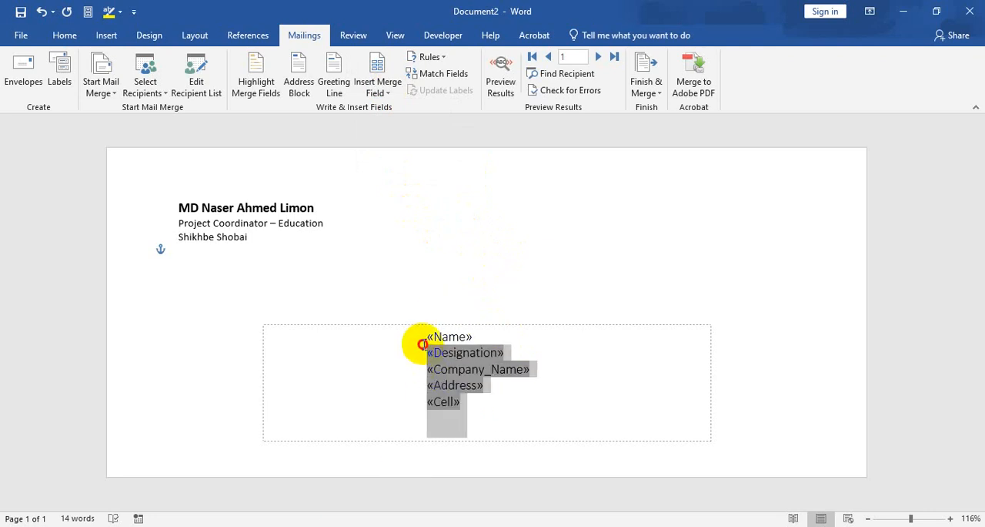
pyautogui.hotkey('alt', 'Tab')
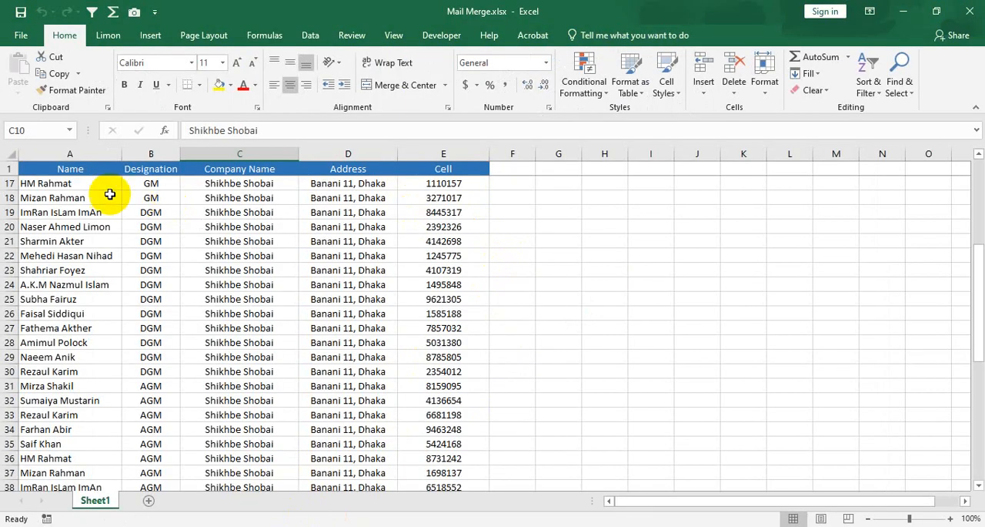
pyautogui.moveTo(77, 169); pyautogui.dragTo(429, 174)
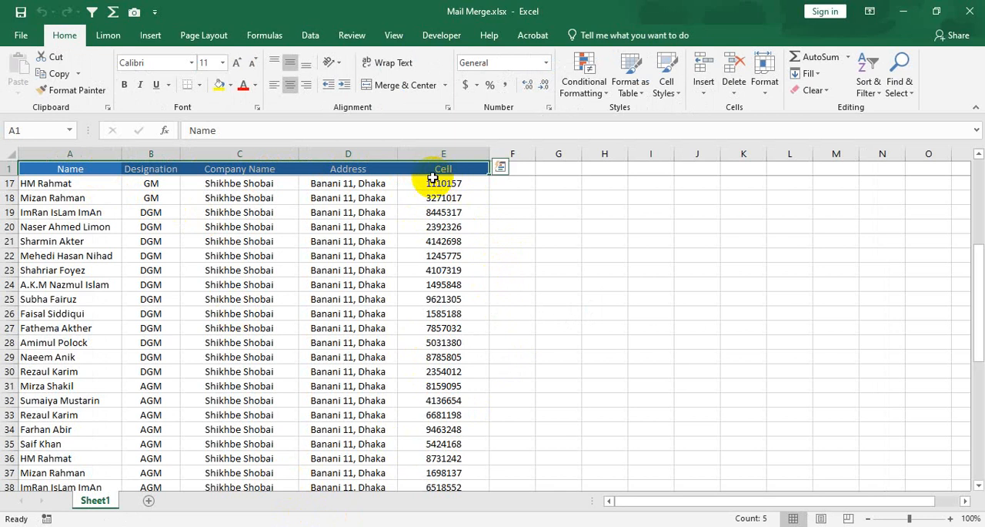
pyautogui.click(158, 198)
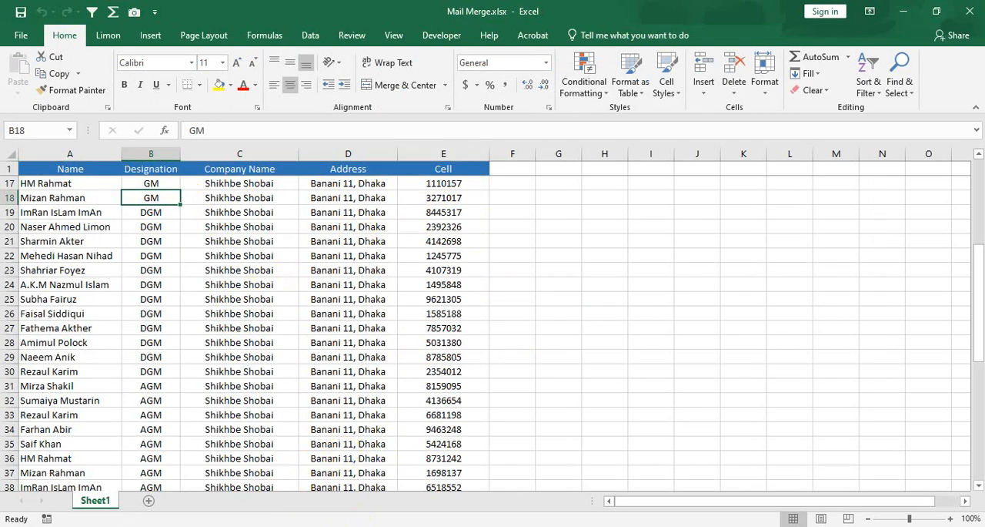
pyautogui.hotkey('alt', 'Tab')
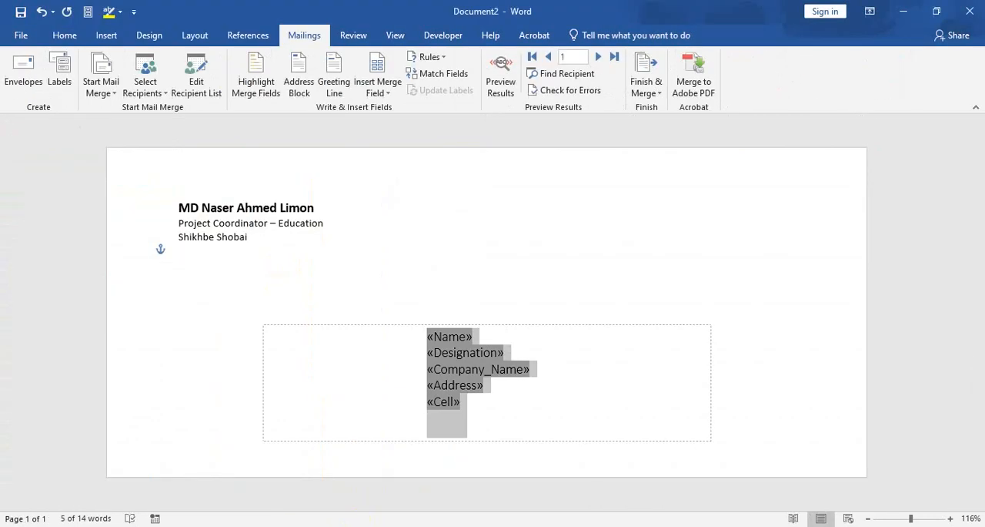
pyautogui.click(458, 359)
# Right-align all five merge fields in the delivery address box and set their font size to 11 pt.
pyautogui.moveTo(474, 407); pyautogui.dragTo(428, 340)
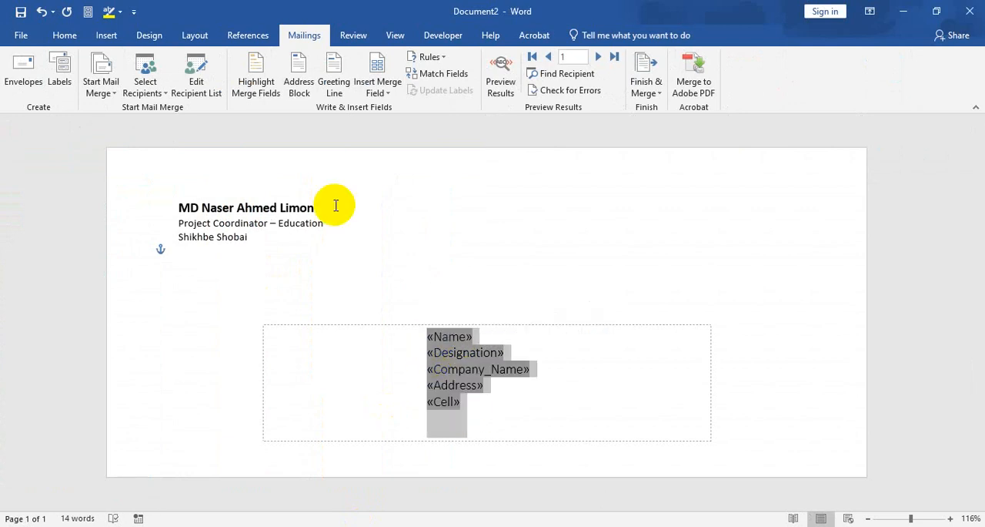
pyautogui.click(65, 35)
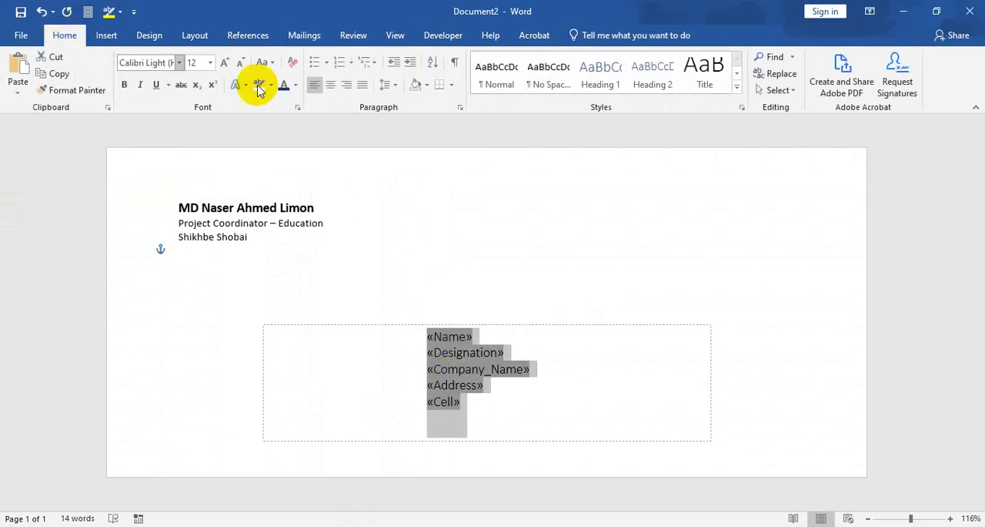
pyautogui.click(348, 86)
pyautogui.click(211, 63)
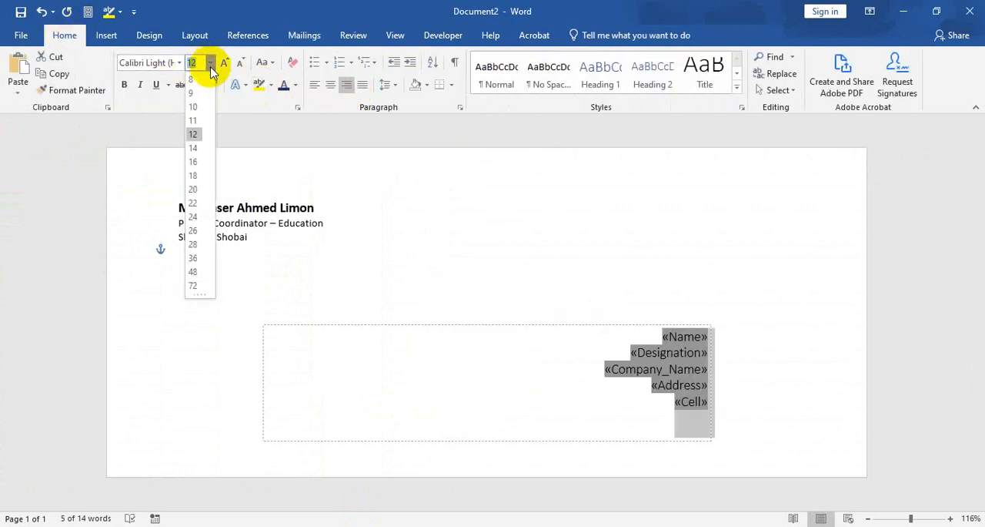
pyautogui.click(197, 121)
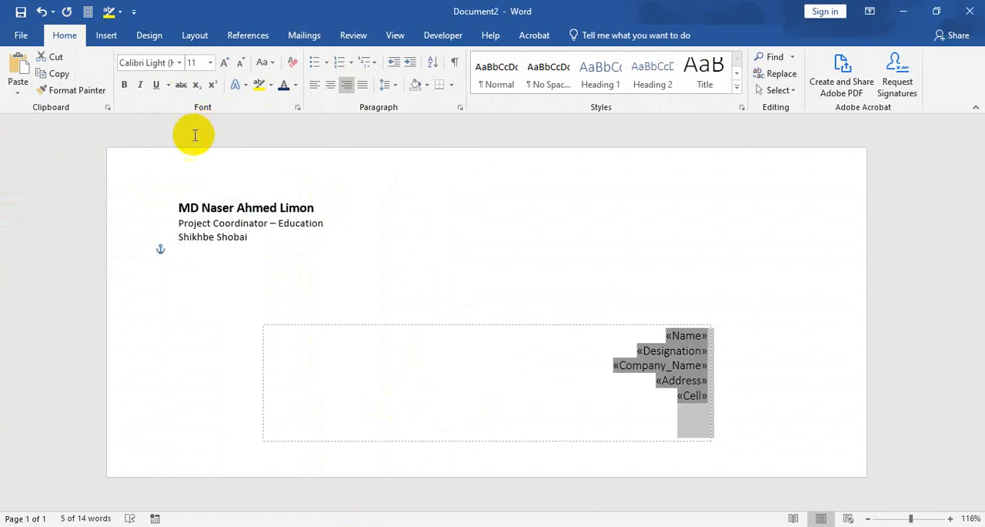
pyautogui.click(223, 223)
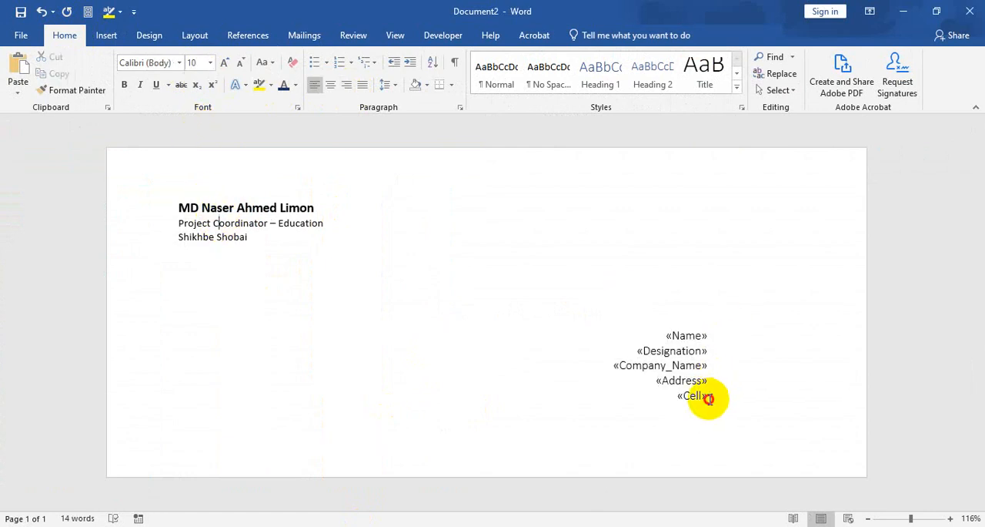
# Make the Name merge field bold and 12 pt.
pyautogui.moveTo(709, 398); pyautogui.dragTo(685, 330)
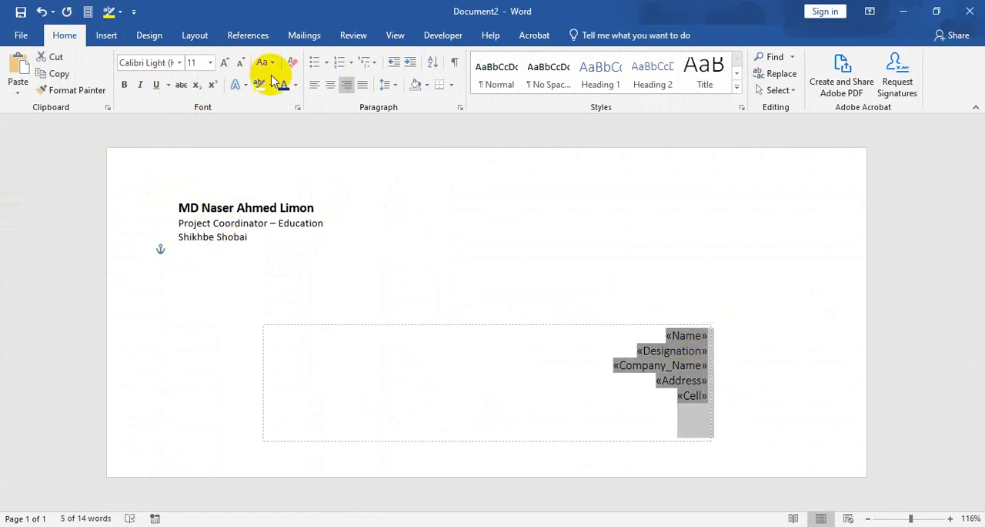
pyautogui.click(650, 368)
pyautogui.click(666, 333)
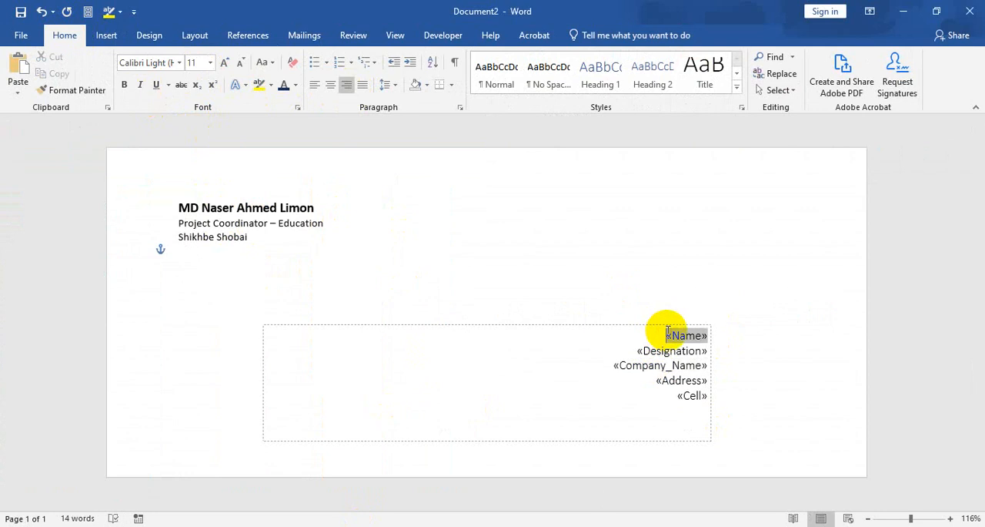
pyautogui.doubleClick(703, 333)
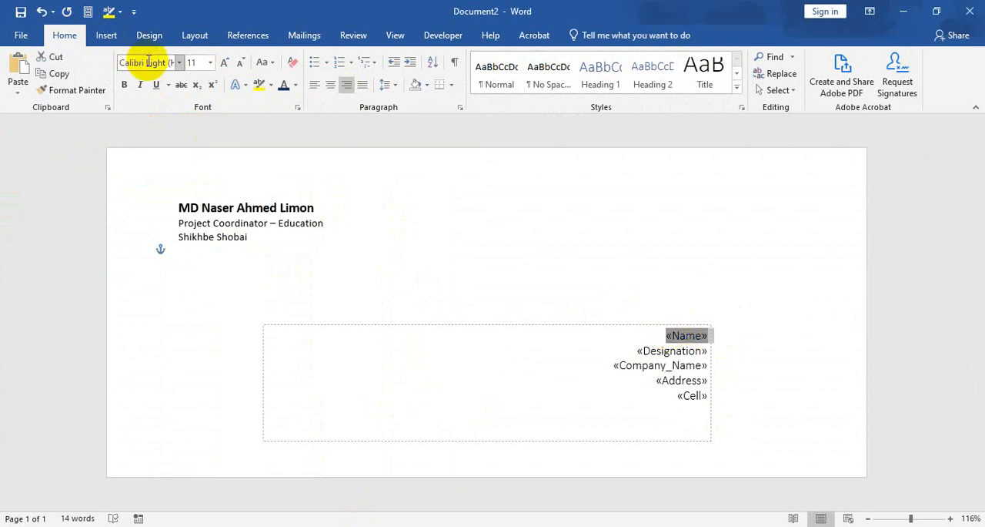
pyautogui.click(126, 84)
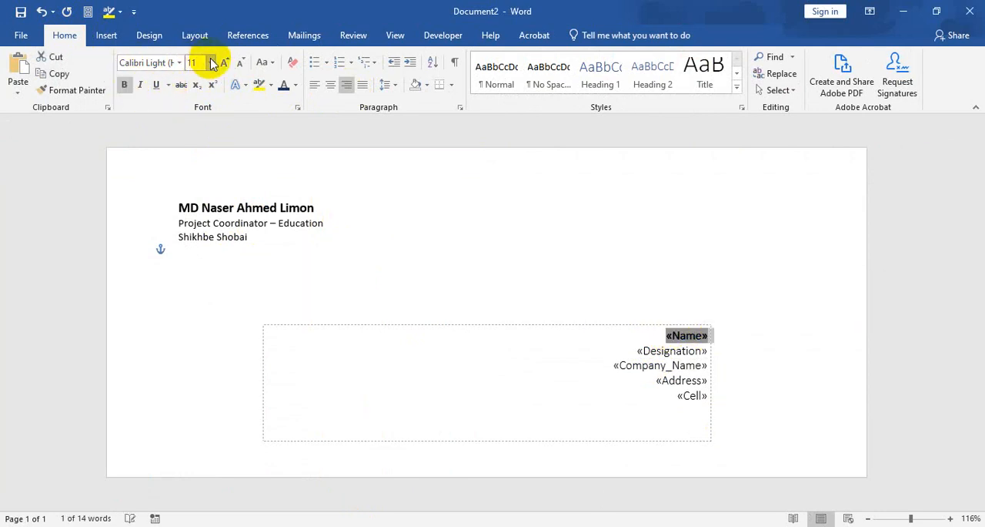
pyautogui.click(210, 63)
pyautogui.click(197, 131)
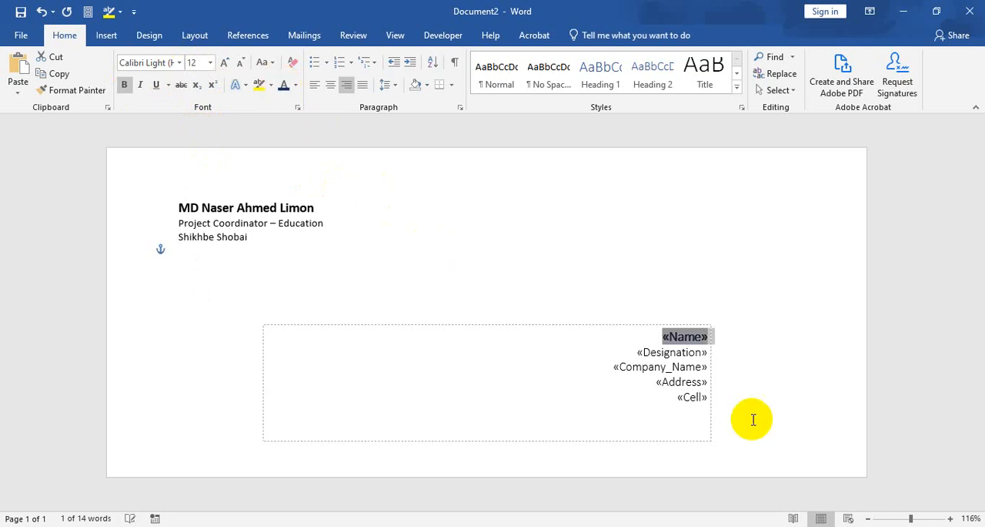
# Apply a dark blue font colour to all five merge fields in the delivery address box.
pyautogui.click(682, 382)
pyautogui.click(648, 337)
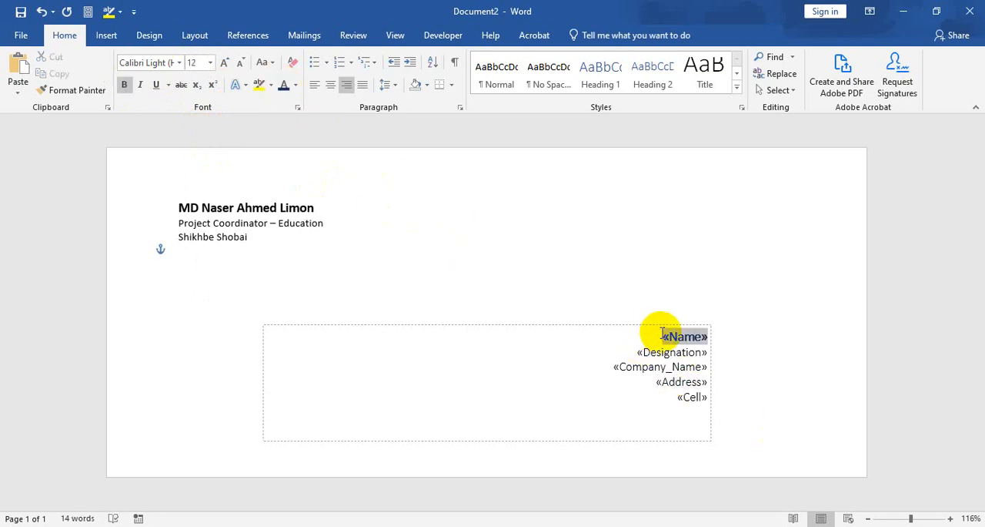
pyautogui.moveTo(652, 339); pyautogui.dragTo(702, 399)
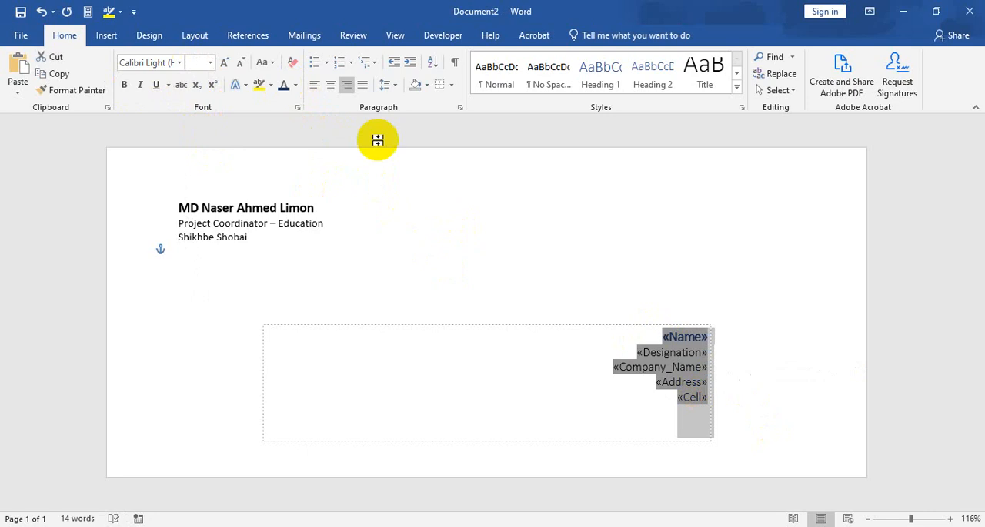
pyautogui.click(702, 367)
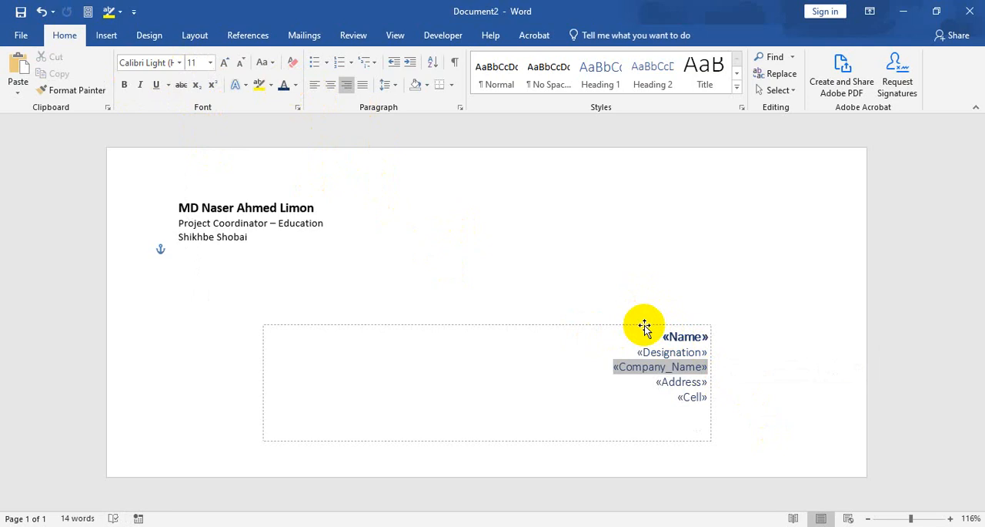
# Move the delivery address box horizontally closer to the envelope's right edge.
pyautogui.moveTo(645, 328); pyautogui.dragTo(719, 324)
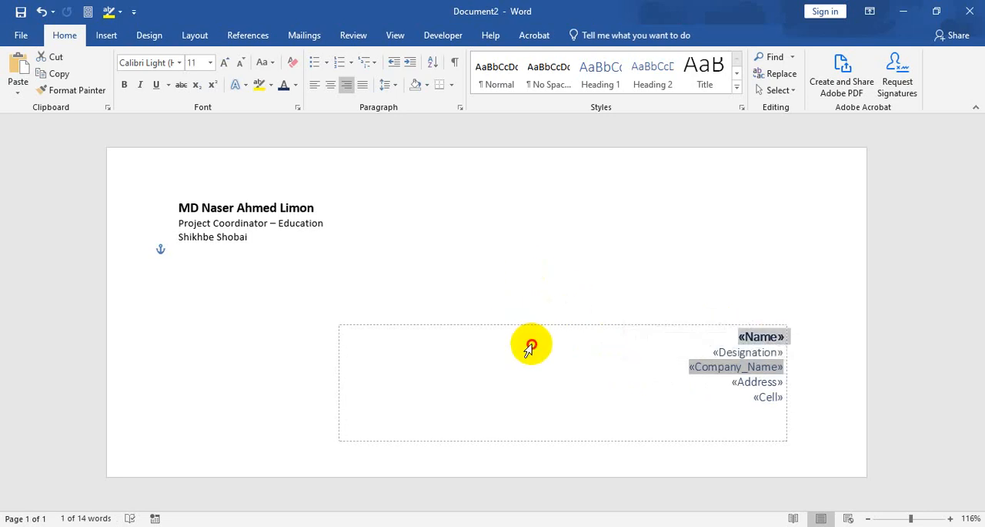
pyautogui.click(523, 262)
pyautogui.click(560, 356)
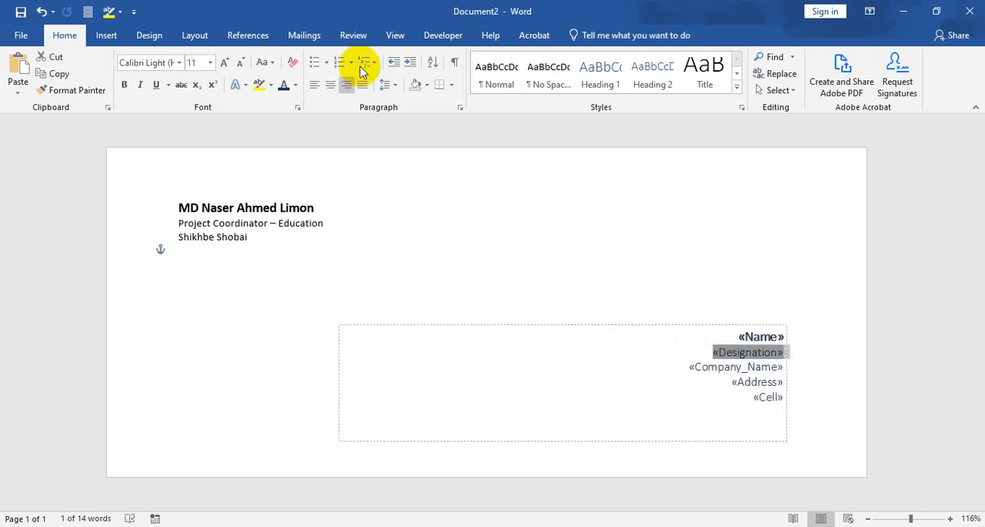
# Preview the merged results on the envelope and browse forward through the first recipient records.
pyautogui.click(311, 35)
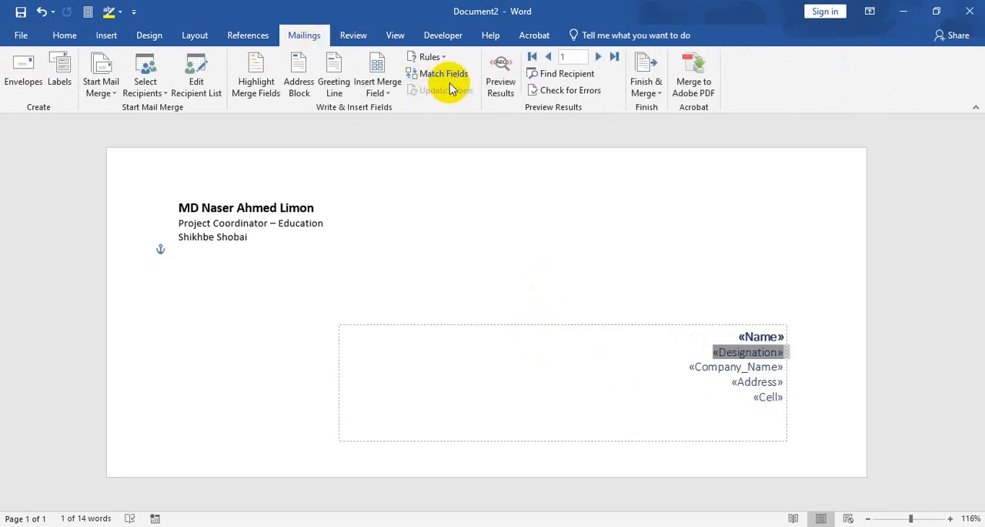
pyautogui.click(501, 84)
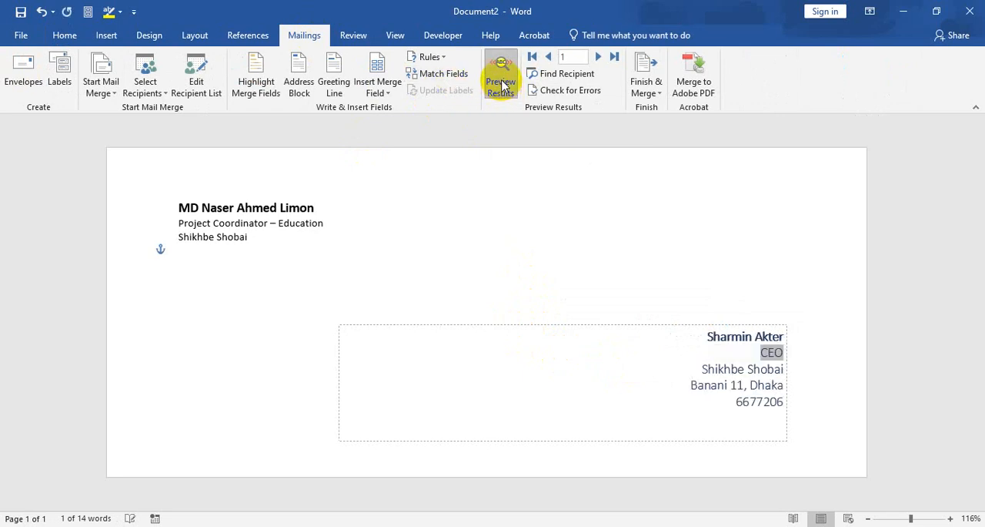
pyautogui.click(750, 368)
pyautogui.click(761, 401)
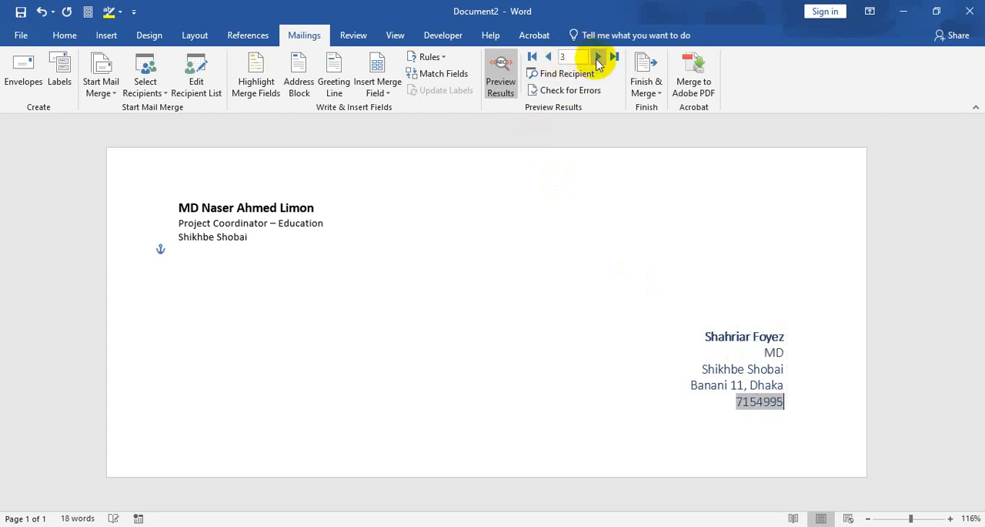
pyautogui.click(597, 57)
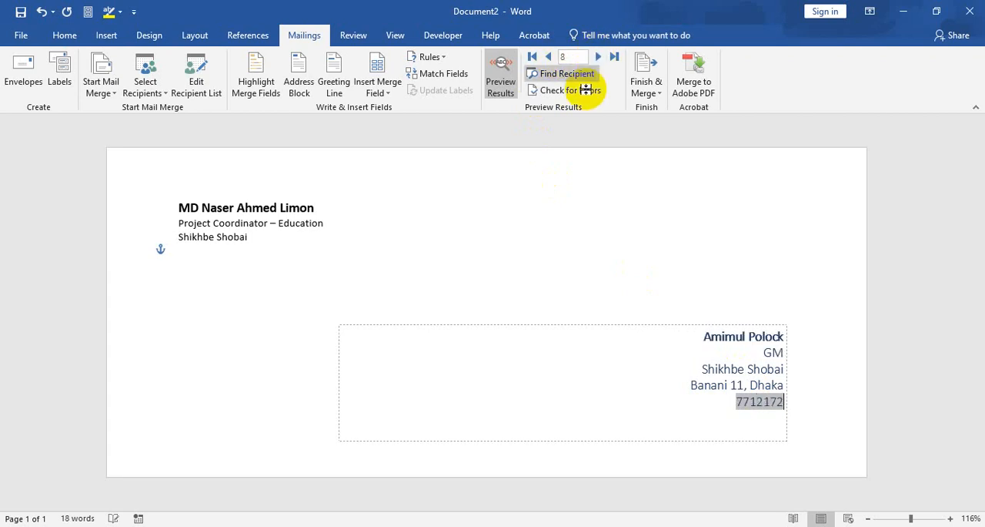
# Switch to Excel to check the recipient rows in Mail Merge.xlsx, and return to the envelope document in Word.
pyautogui.click(310, 525)
pyautogui.click(47, 194)
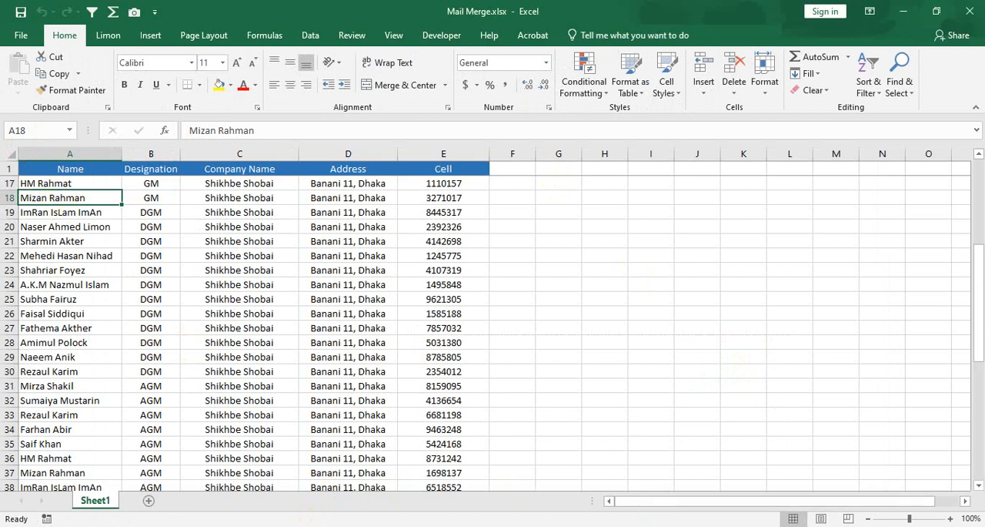
pyautogui.click(312, 525)
# Browse forward through the remaining recipient records in the envelope preview to check each delivery address.
pyautogui.click(602, 59)
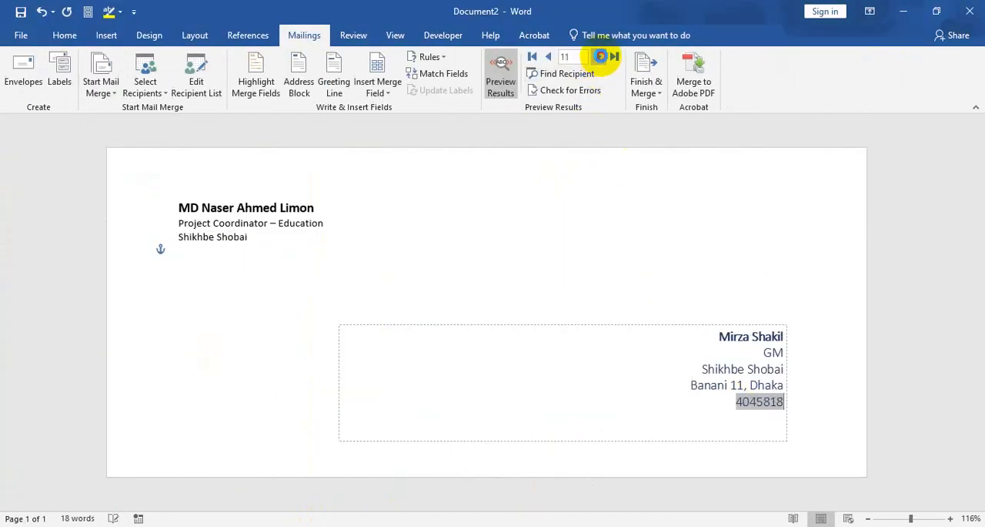
pyautogui.click(601, 58)
pyautogui.click(601, 58)
pyautogui.click(601, 58)
pyautogui.click(601, 57)
pyautogui.click(601, 58)
pyautogui.click(601, 59)
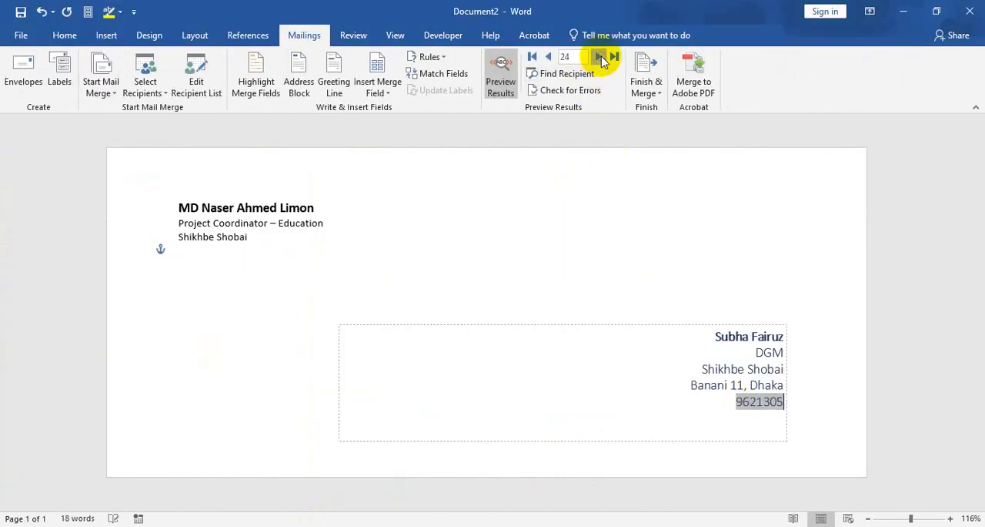
pyautogui.click(602, 59)
pyautogui.click(602, 60)
pyautogui.click(603, 61)
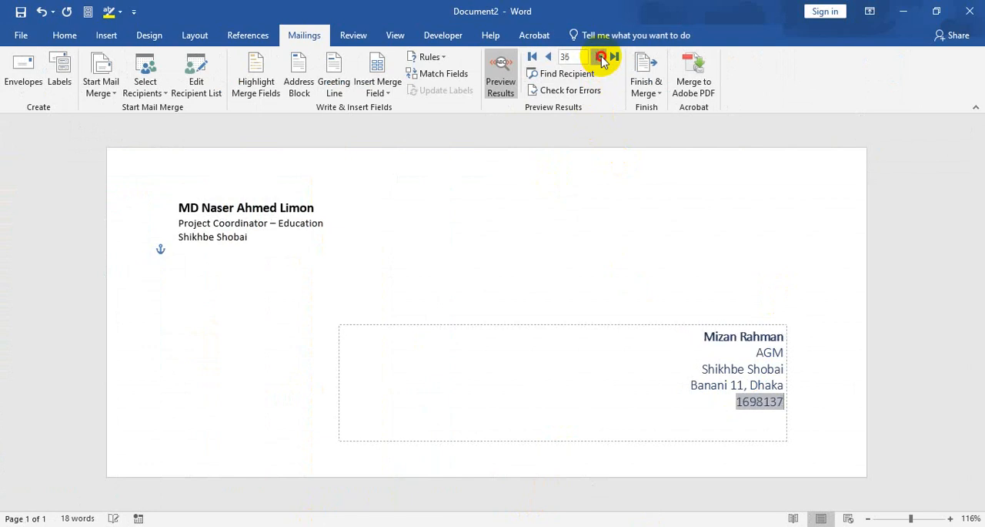
pyautogui.click(602, 59)
pyautogui.click(601, 59)
pyautogui.click(601, 59)
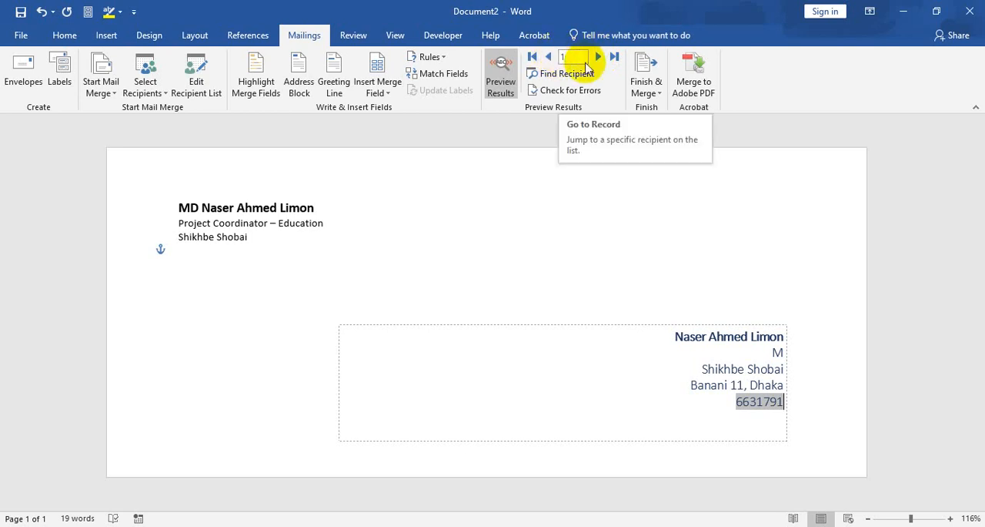
# Return the preview to record 1 and merge all records into a new document of individual envelopes.
pyautogui.press('Return')
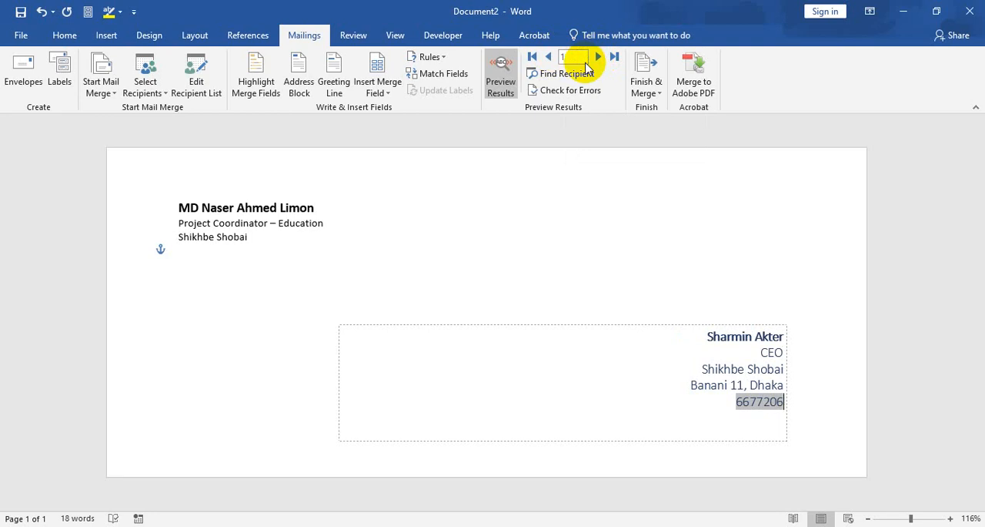
pyautogui.click(652, 92)
pyautogui.click(664, 111)
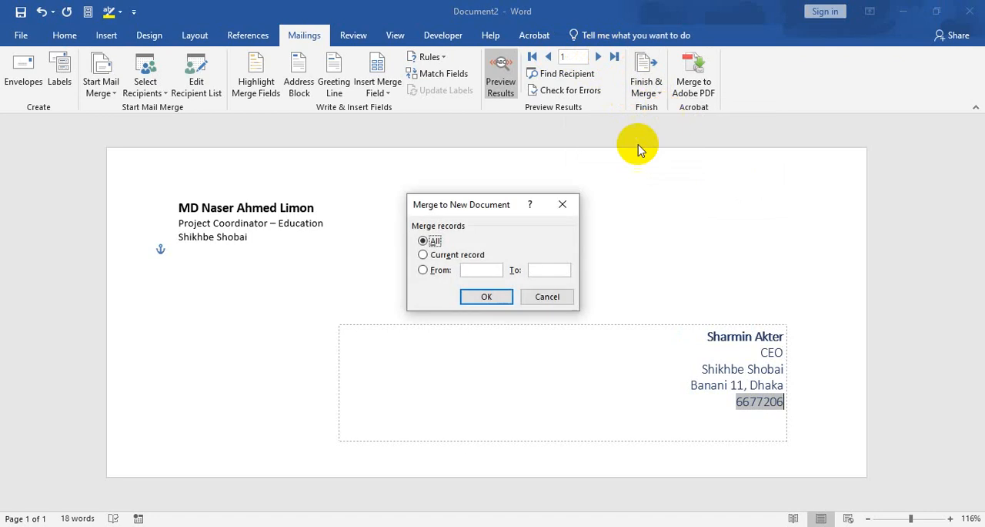
pyautogui.click(486, 296)
# Look through the merged envelopes, examining the return address and the recipient's delivery details on each page.
pyautogui.scroll(-20, 558, 318)
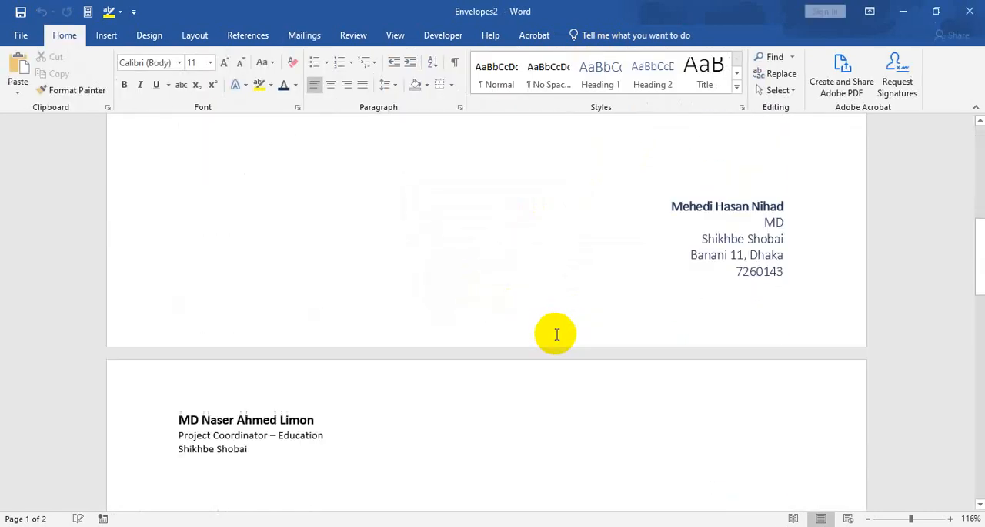
pyautogui.scroll(-20, 552, 338)
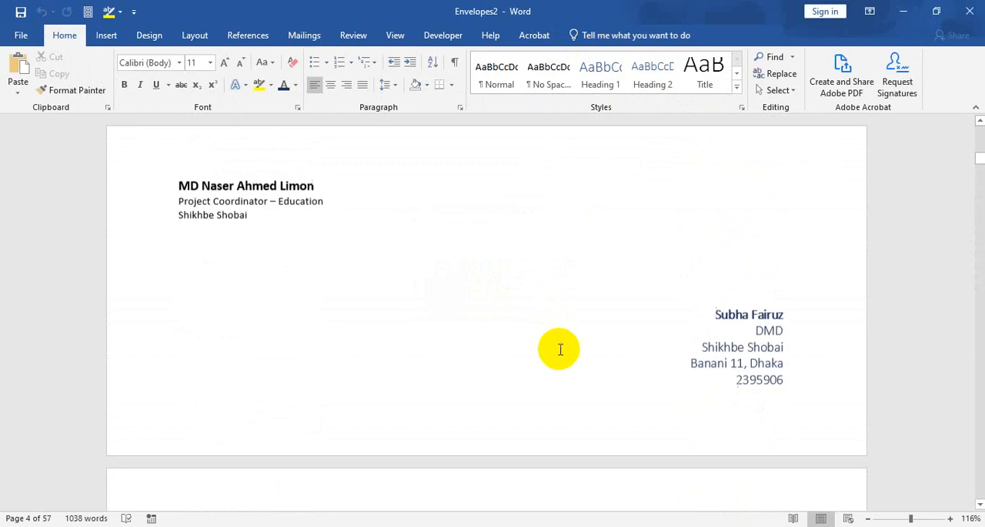
pyautogui.scroll(-20, 568, 323)
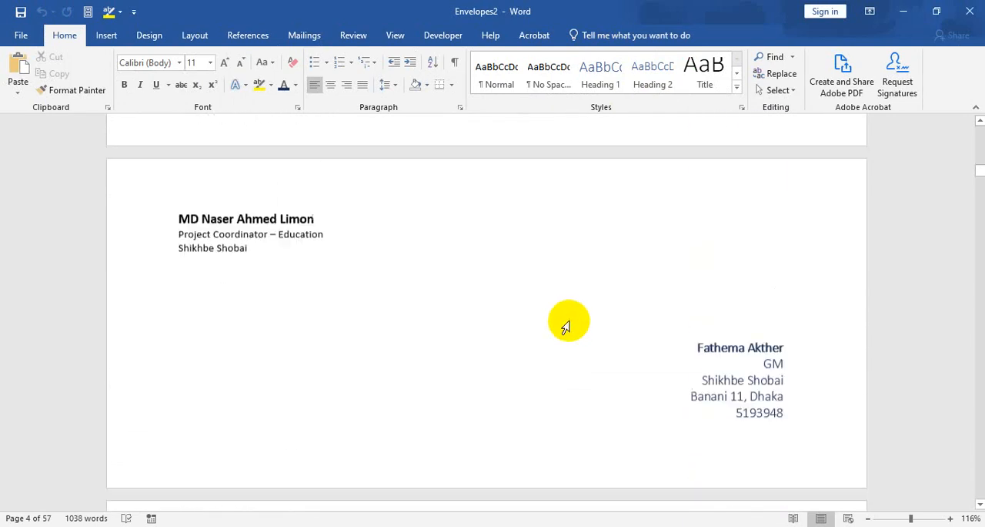
pyautogui.scroll(-10, 579, 296)
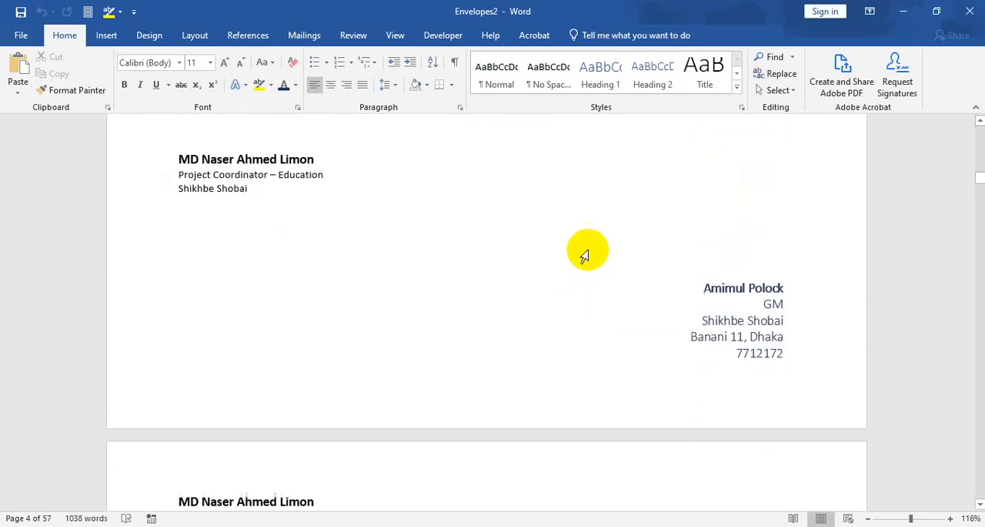
pyautogui.scroll(-10, 592, 250)
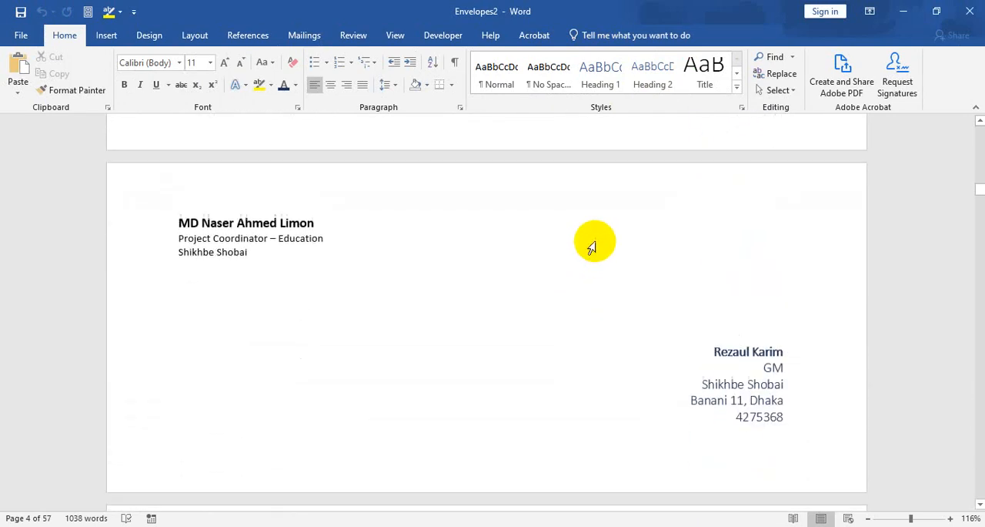
pyautogui.scroll(-10, 603, 227)
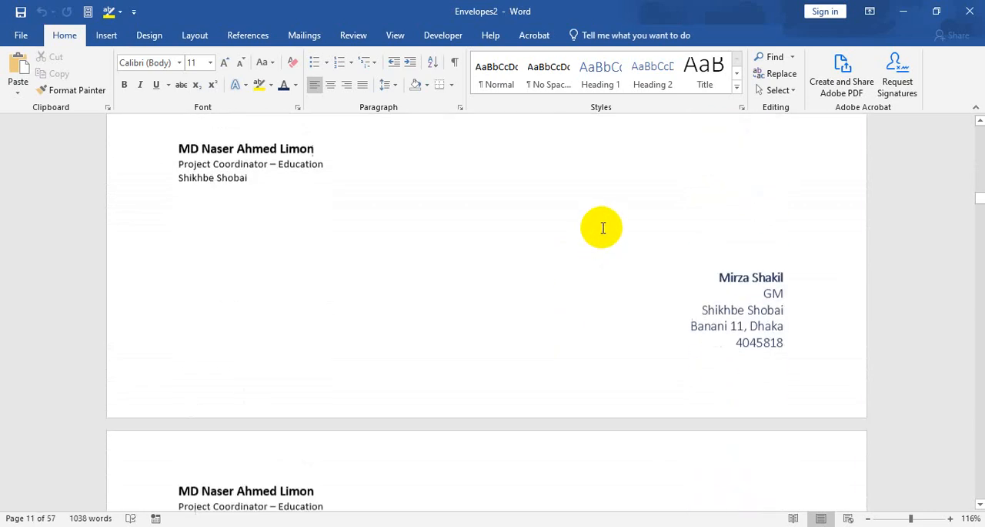
pyautogui.scroll(2, 604, 219)
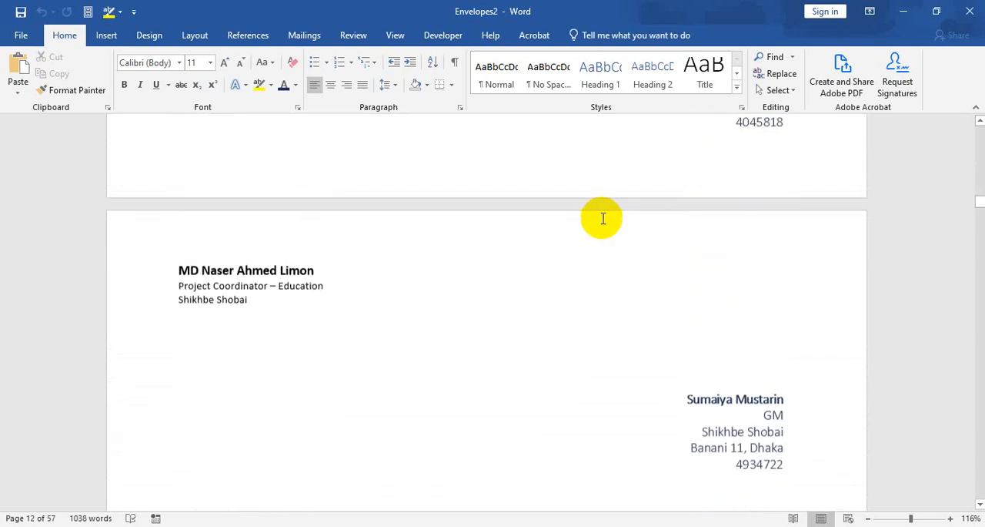
pyautogui.scroll(-2, 604, 219)
pyautogui.scroll(-6, 602, 219)
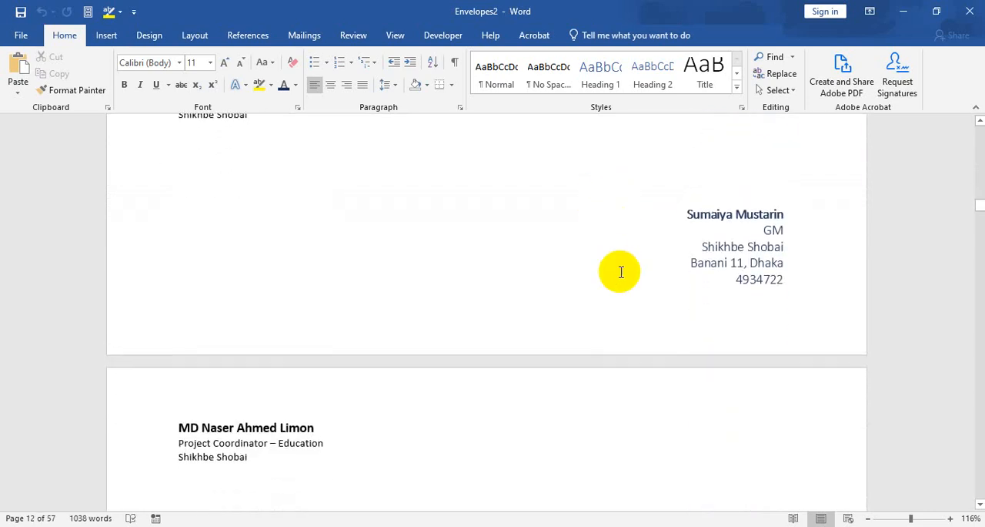
pyautogui.scroll(-6, 571, 285)
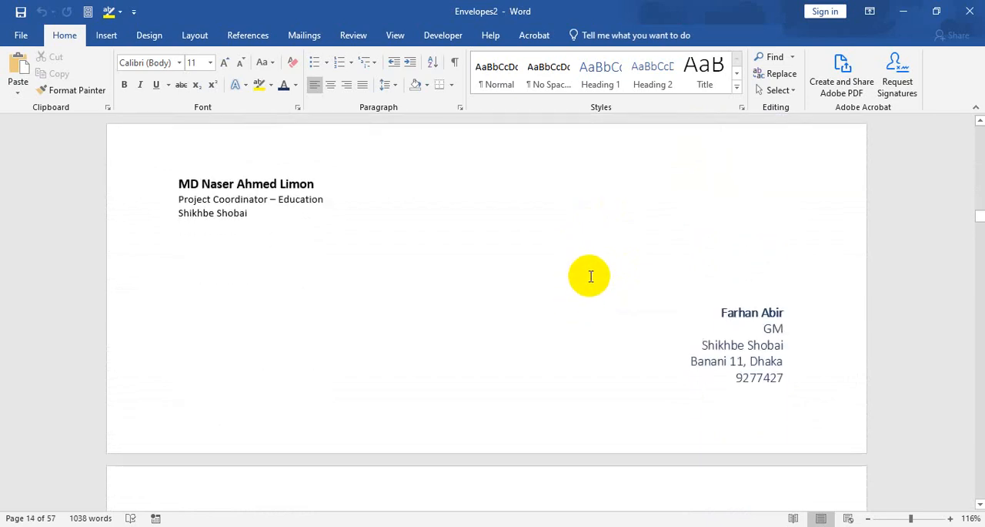
pyautogui.scroll(2, 590, 276)
pyautogui.scroll(-6, 591, 279)
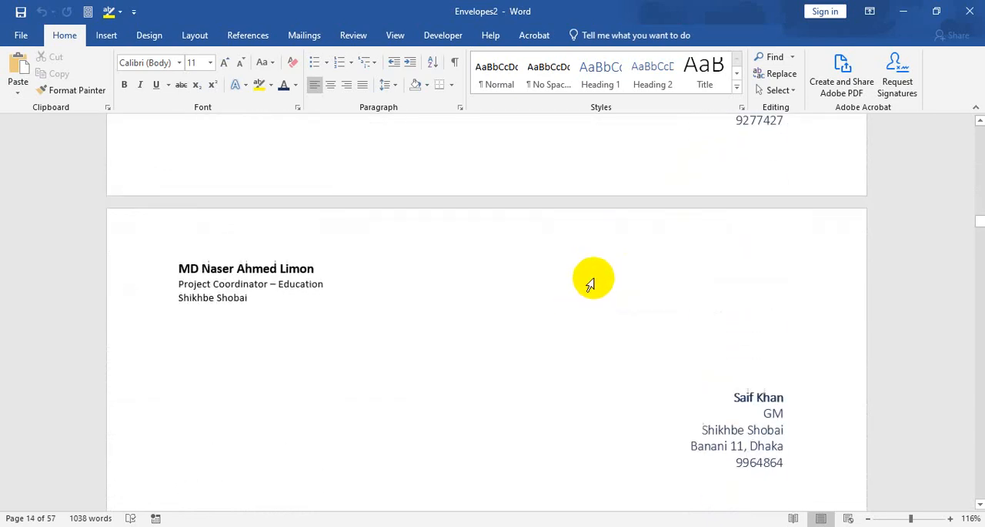
pyautogui.scroll(-3, 590, 284)
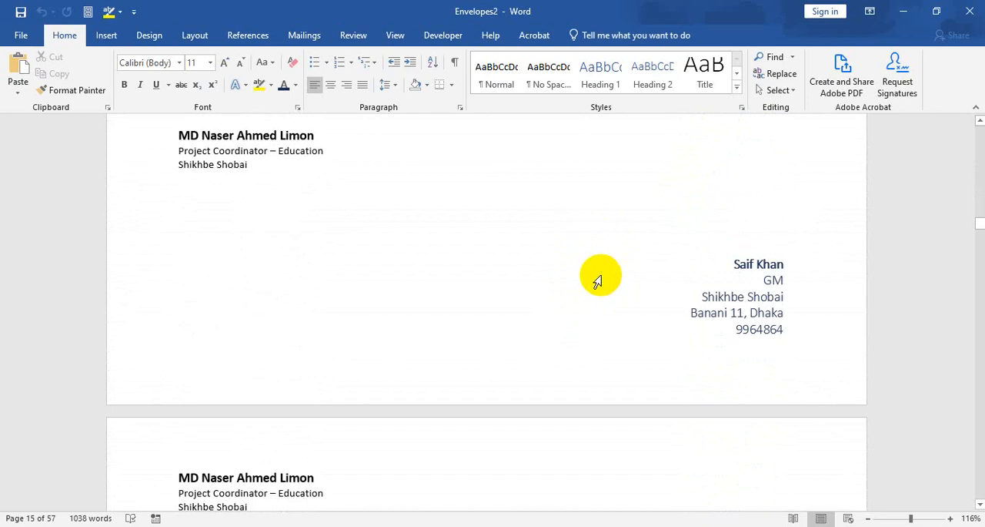
pyautogui.scroll(3, 598, 282)
pyautogui.scroll(-8, 596, 279)
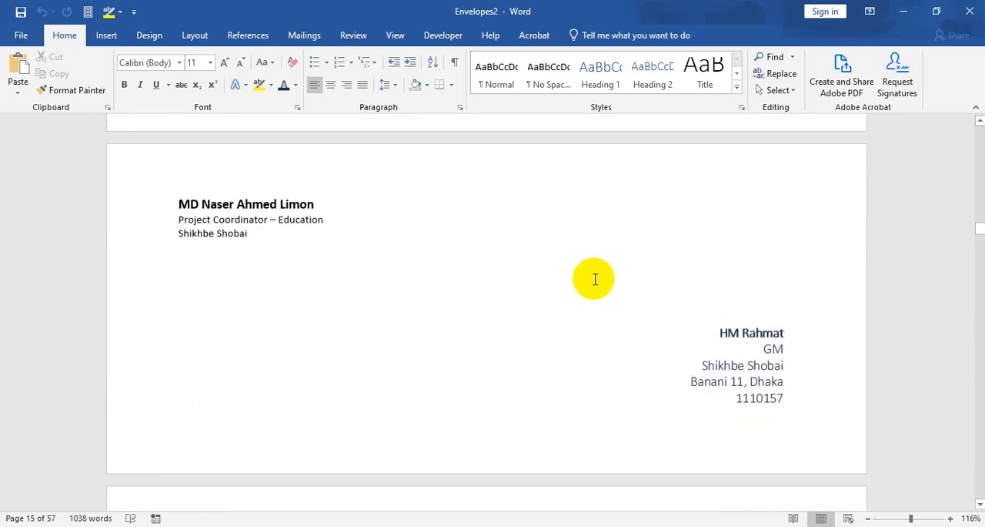